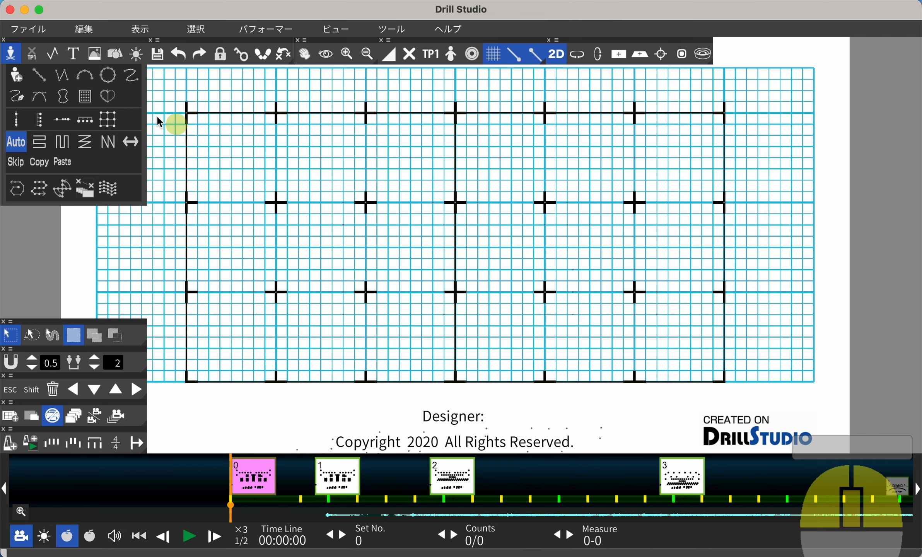
# Activate the D-line tool, comparing its palette of line shapes with the performer placement tools.
pyautogui.click(56, 58)
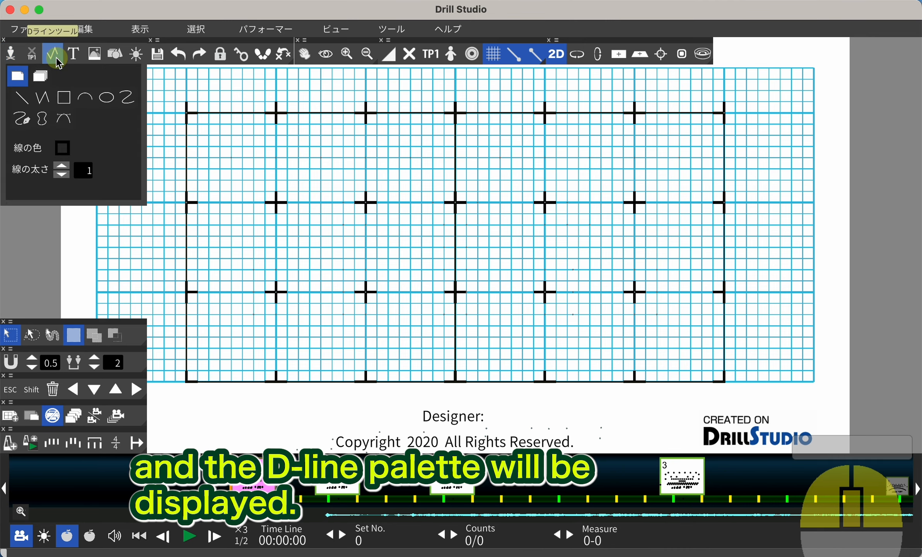
pyautogui.click(38, 94)
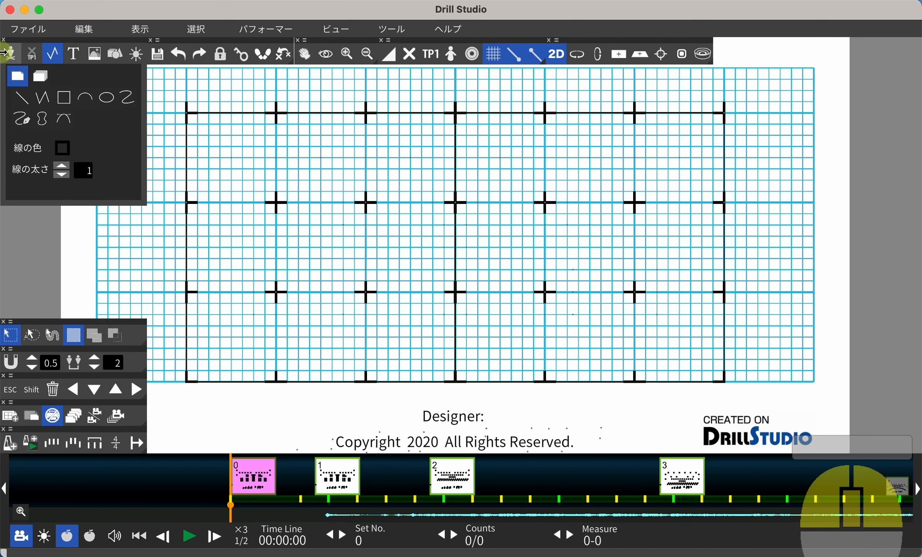
pyautogui.click(5, 53)
pyautogui.click(17, 77)
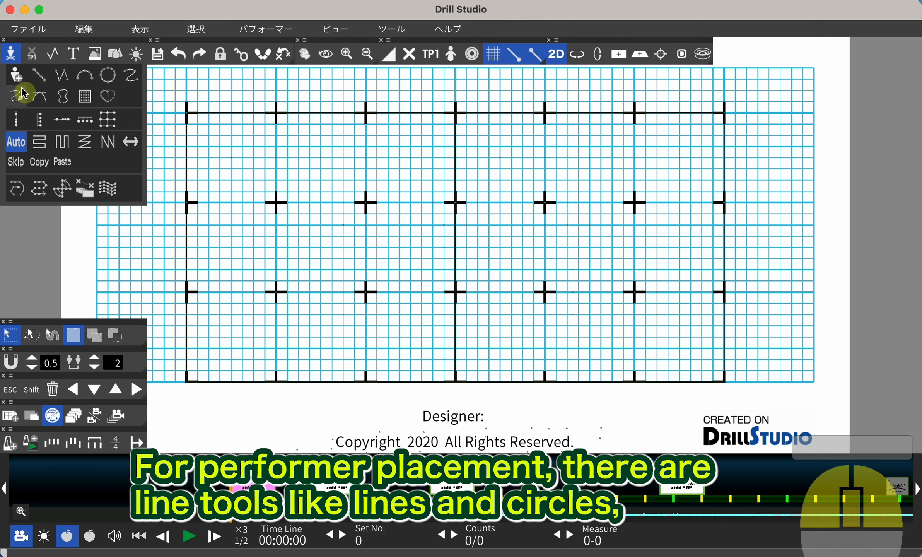
pyautogui.click(52, 53)
pyautogui.click(108, 98)
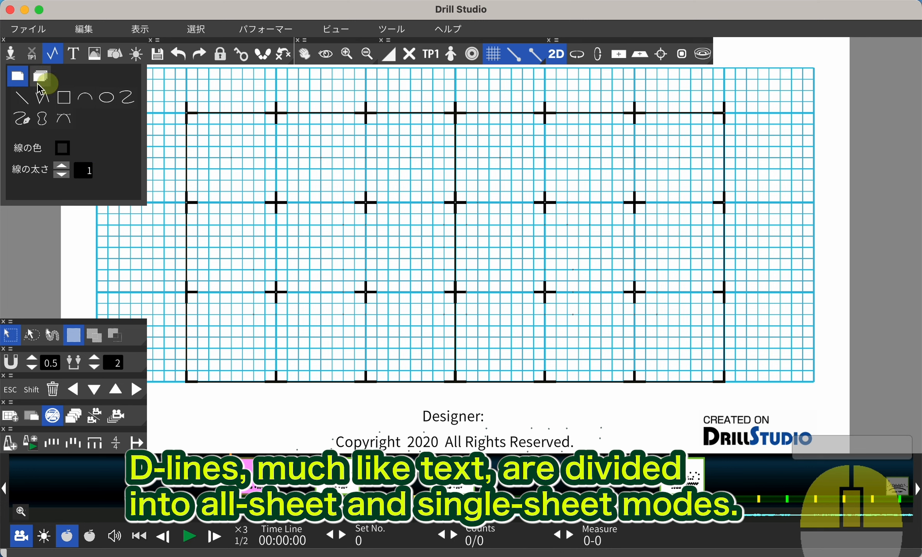
pyautogui.click(16, 94)
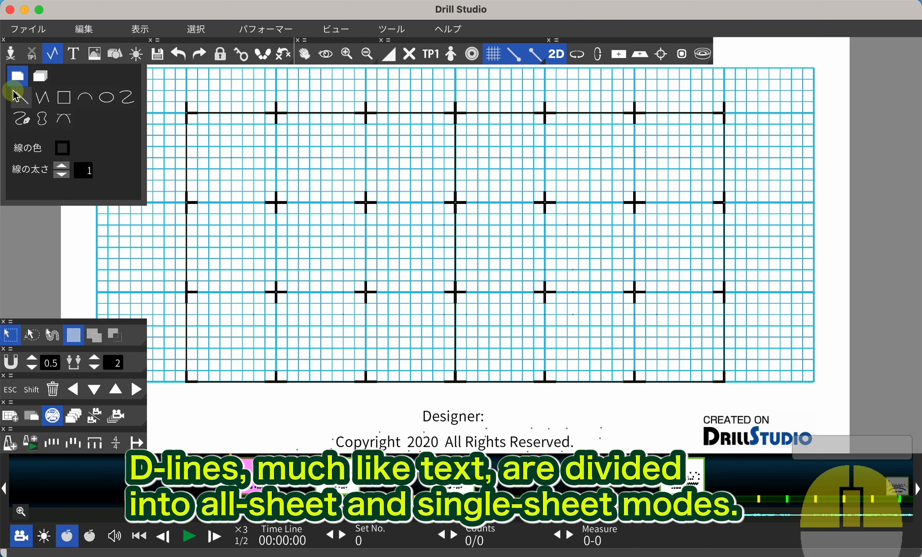
pyautogui.click(35, 98)
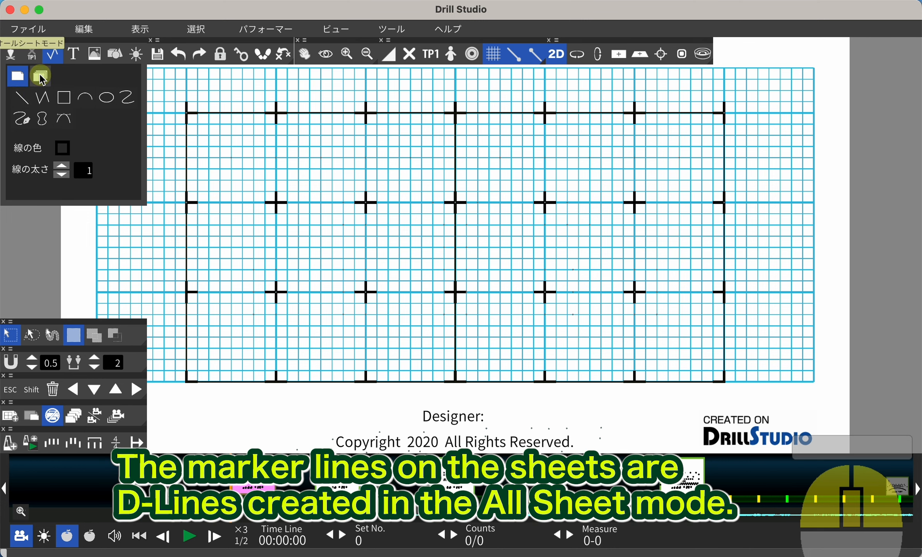
# Switch the D-line tool to all-sheet mode, select all marker lines on the field and clear the selection.
pyautogui.click(41, 77)
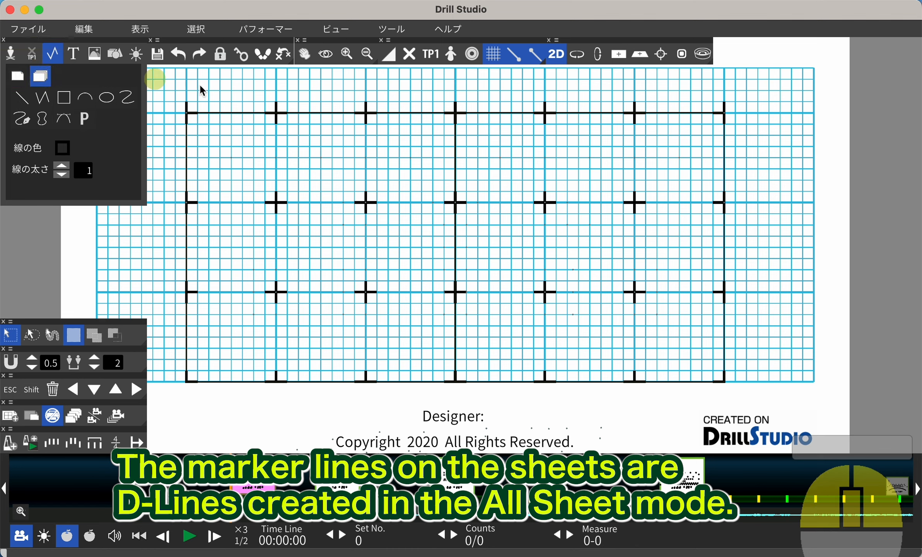
pyautogui.moveTo(166, 102); pyautogui.dragTo(779, 403)
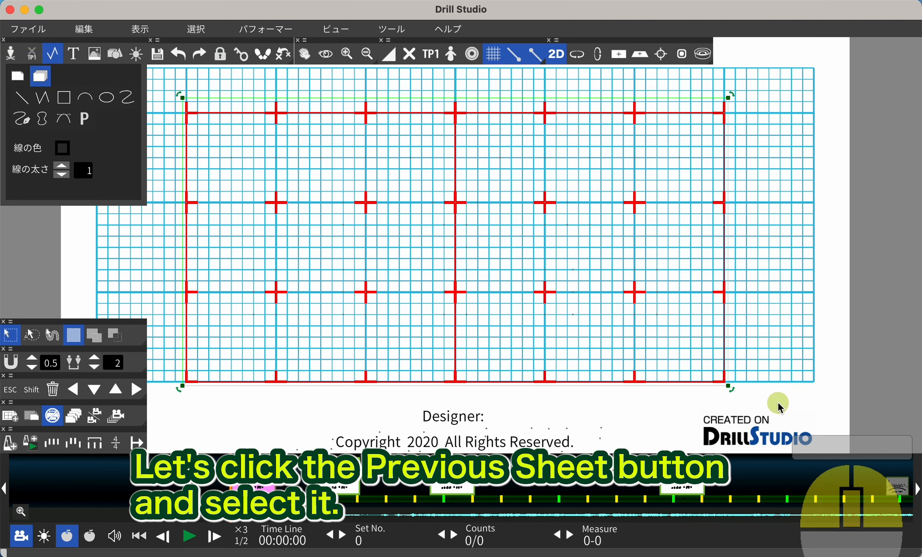
pyautogui.click(782, 318)
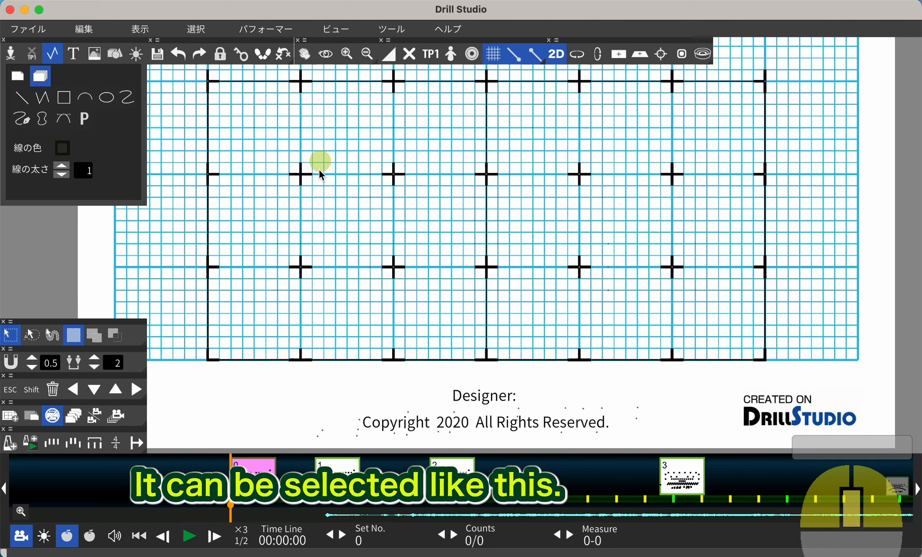
# Select the four inner cross markers in the left half of the field, and move and rotate them as a group.
pyautogui.moveTo(274, 154); pyautogui.dragTo(427, 309)
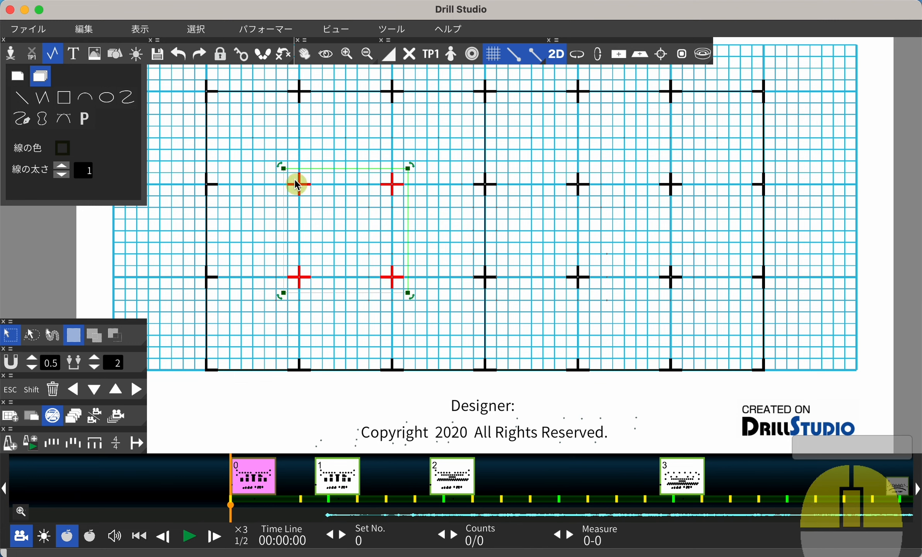
pyautogui.moveTo(298, 185); pyautogui.dragTo(331, 207)
pyautogui.click(331, 207)
# Edit the points of the steep stroke in the lower-left rotated cross, relocating both endpoints to the right of the cross.
pyautogui.scroll(5, 301, 217)
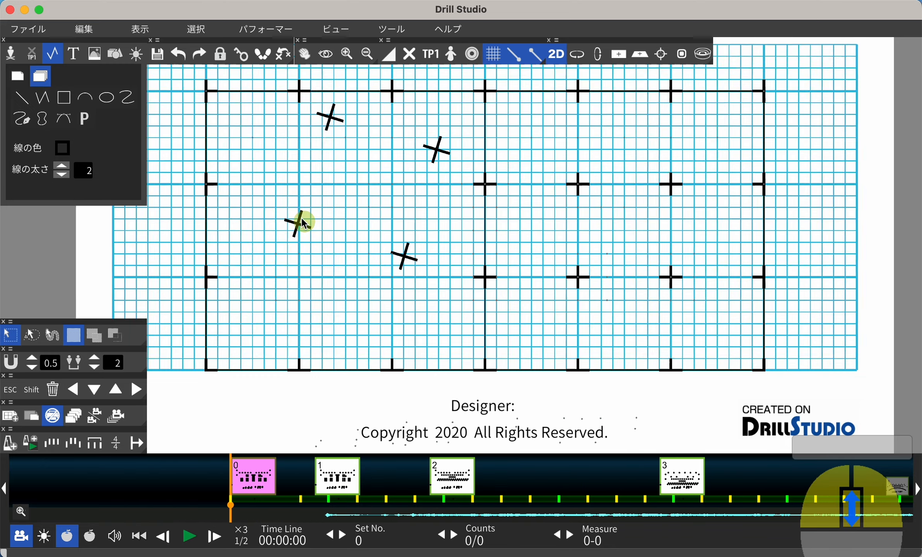
pyautogui.click(264, 200)
pyautogui.doubleClick(265, 200)
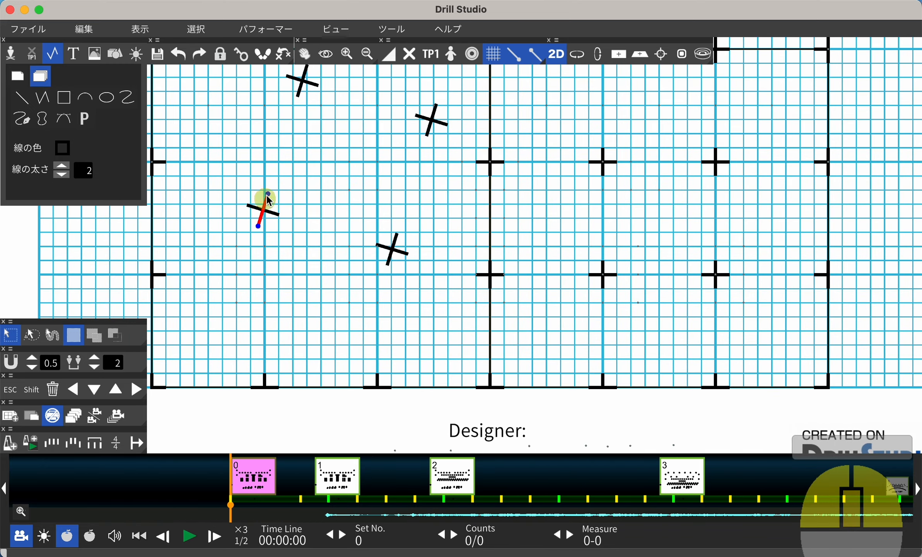
pyautogui.moveTo(268, 194); pyautogui.dragTo(317, 176)
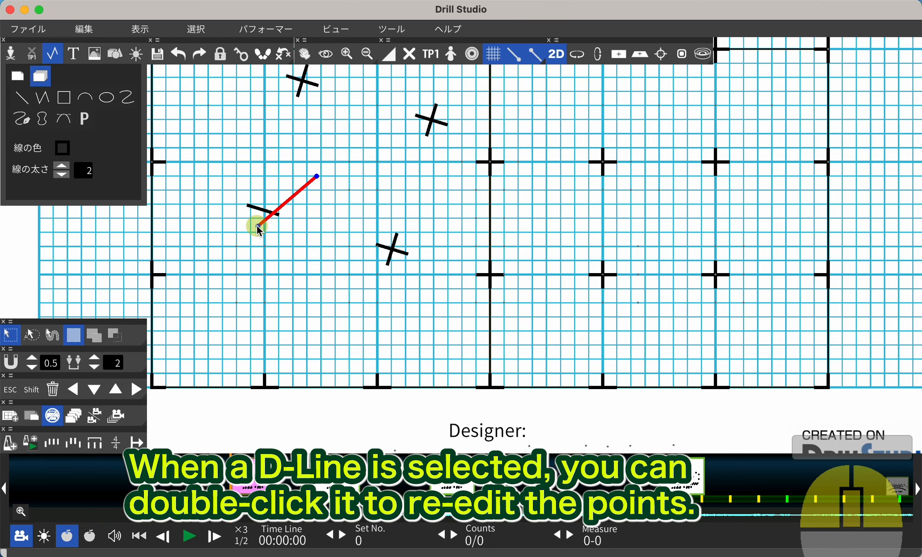
pyautogui.moveTo(257, 226); pyautogui.dragTo(332, 258)
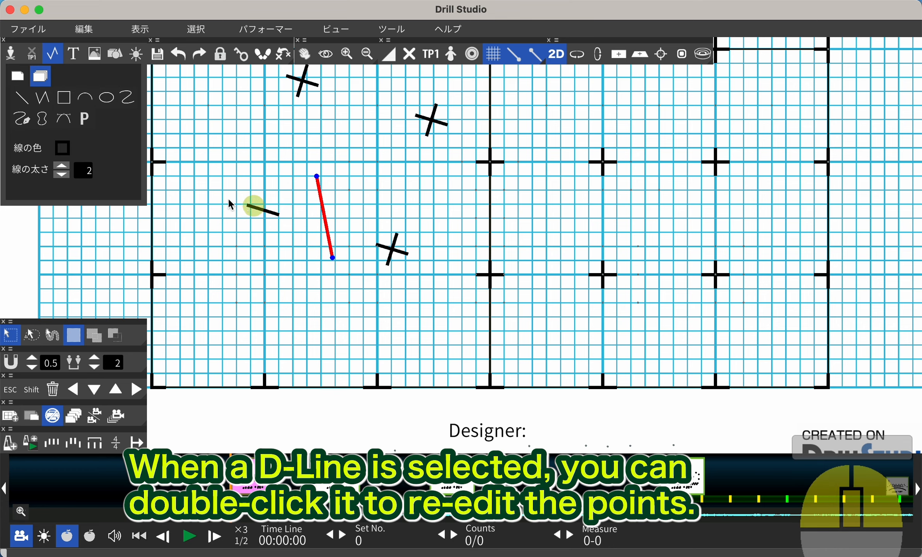
# Set the edited line's thickness to 5 and its colour to bright green.
pyautogui.click(59, 166)
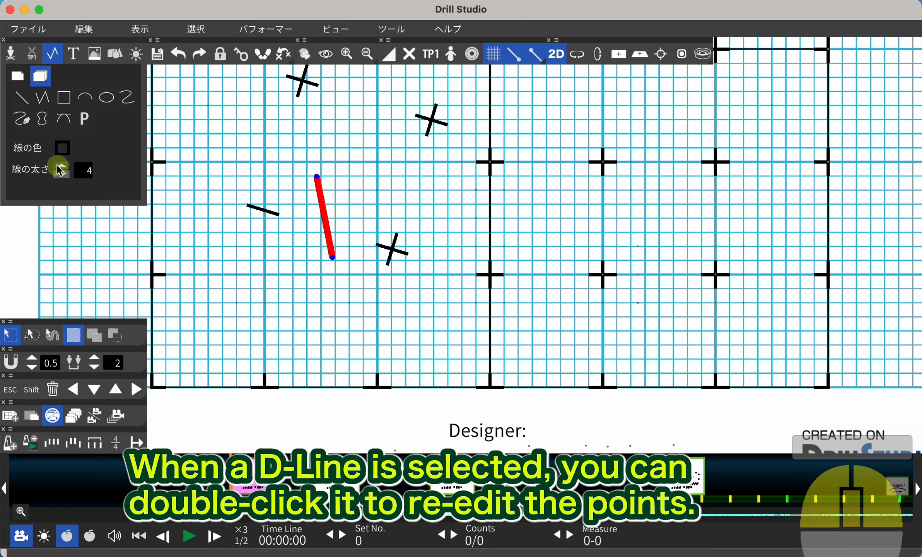
pyautogui.click(59, 167)
pyautogui.click(62, 148)
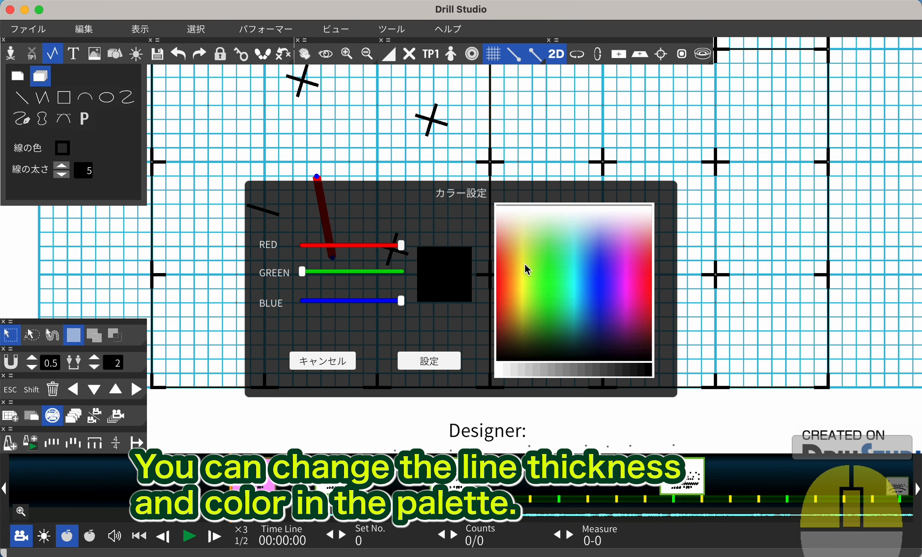
pyautogui.click(539, 281)
pyautogui.click(433, 360)
pyautogui.click(389, 178)
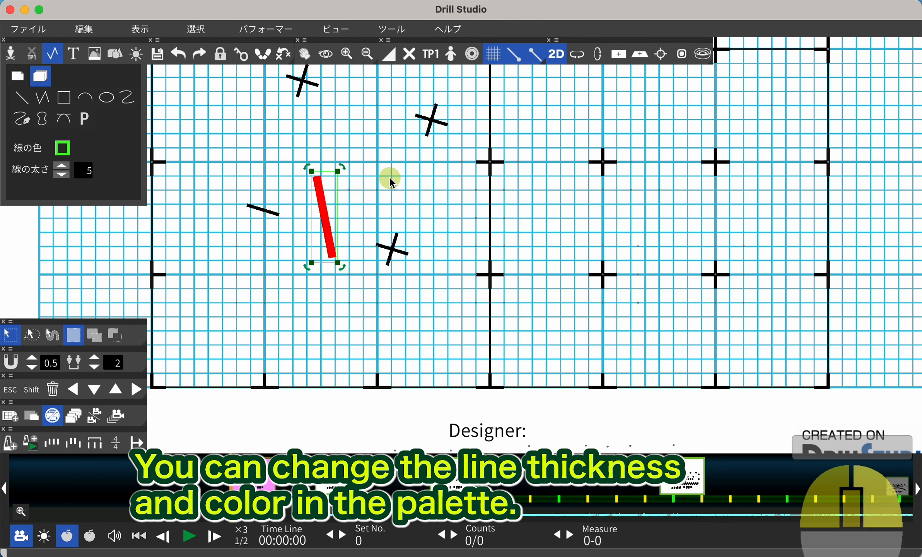
pyautogui.click(390, 177)
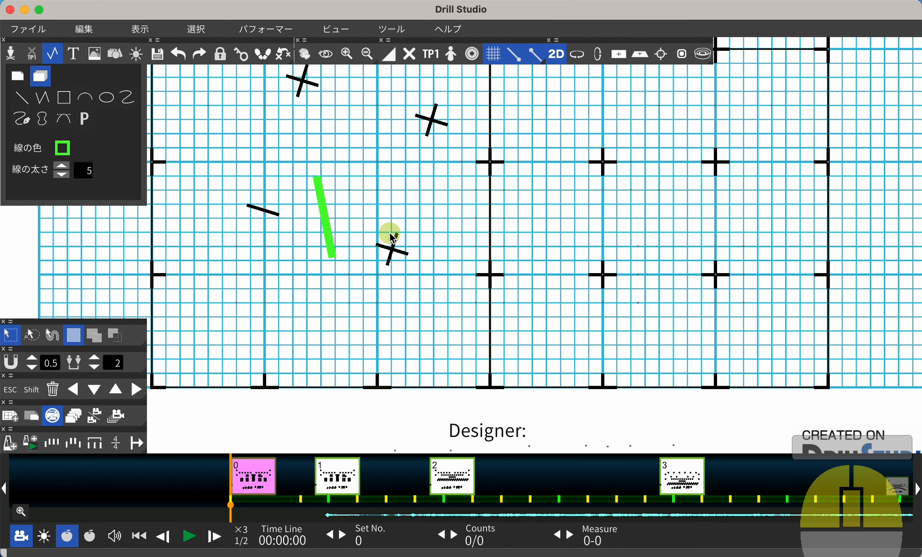
# Draw five independent straight D-lines in the lower-left area of the field, four steep and one nearly horizontal below them.
pyautogui.moveTo(367, 172); pyautogui.dragTo(437, 154, button='middle')
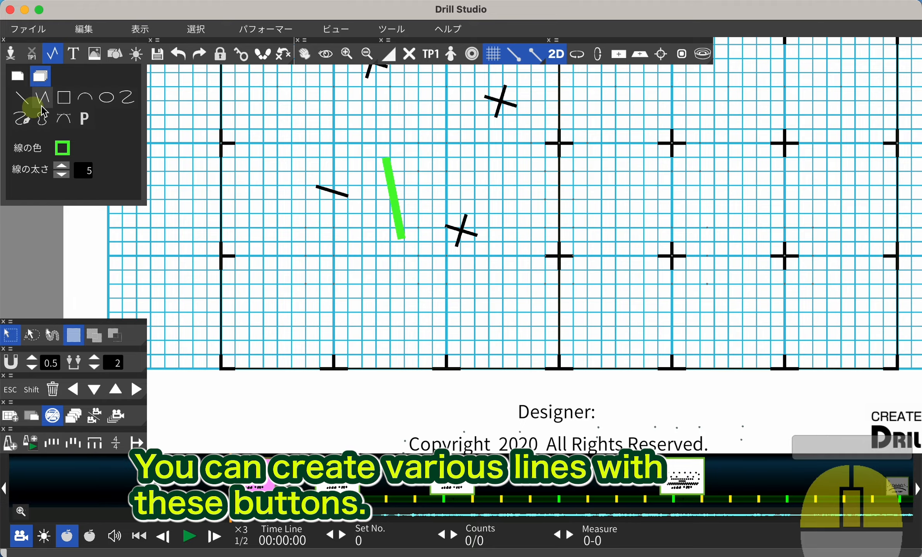
pyautogui.click(20, 100)
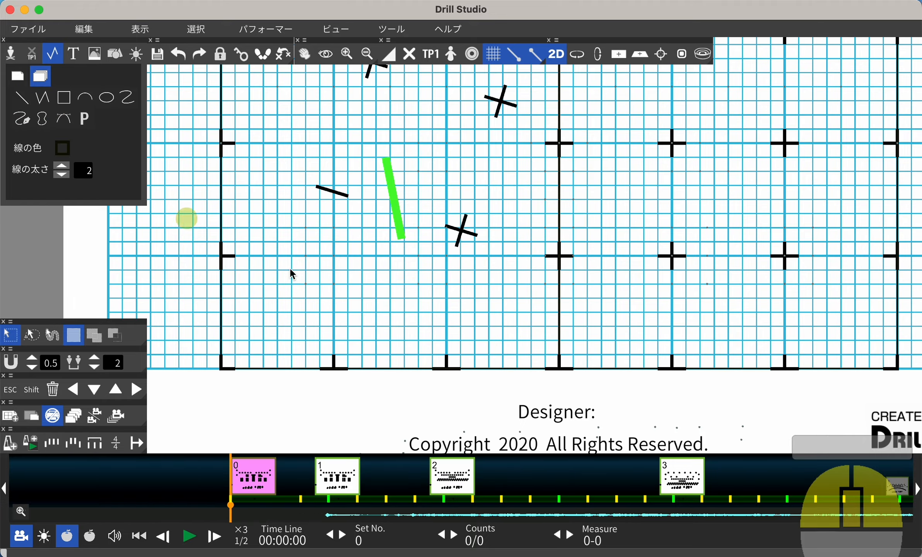
pyautogui.scroll(5, 287, 271)
pyautogui.moveTo(315, 254); pyautogui.dragTo(406, 248, button='middle')
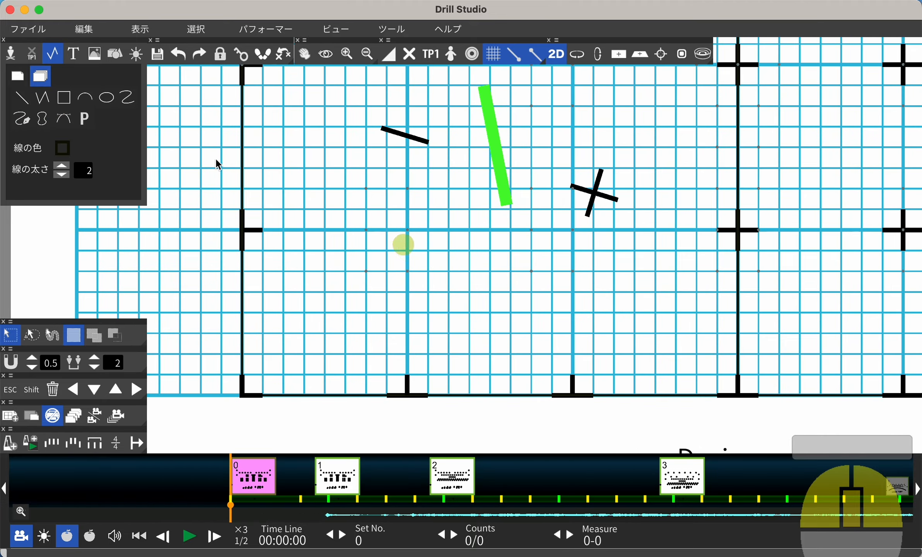
pyautogui.click(20, 101)
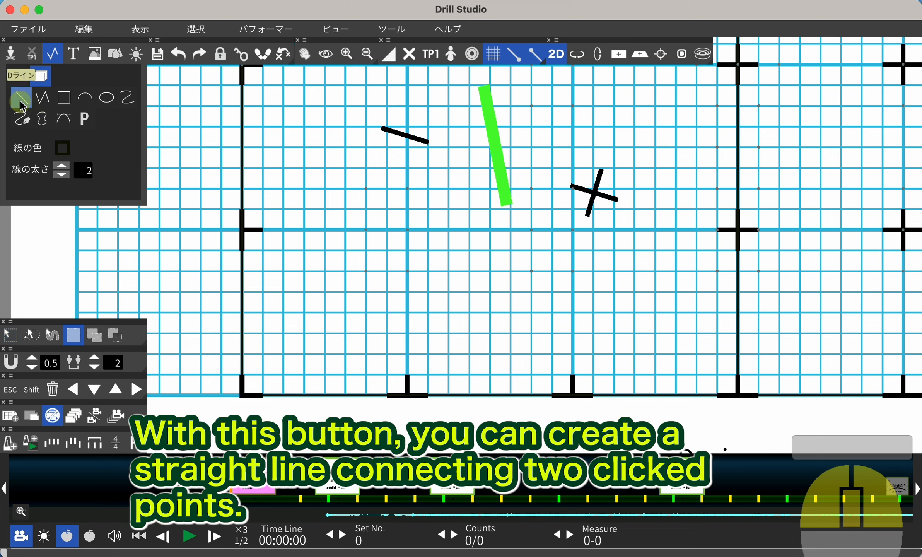
pyautogui.click(269, 280)
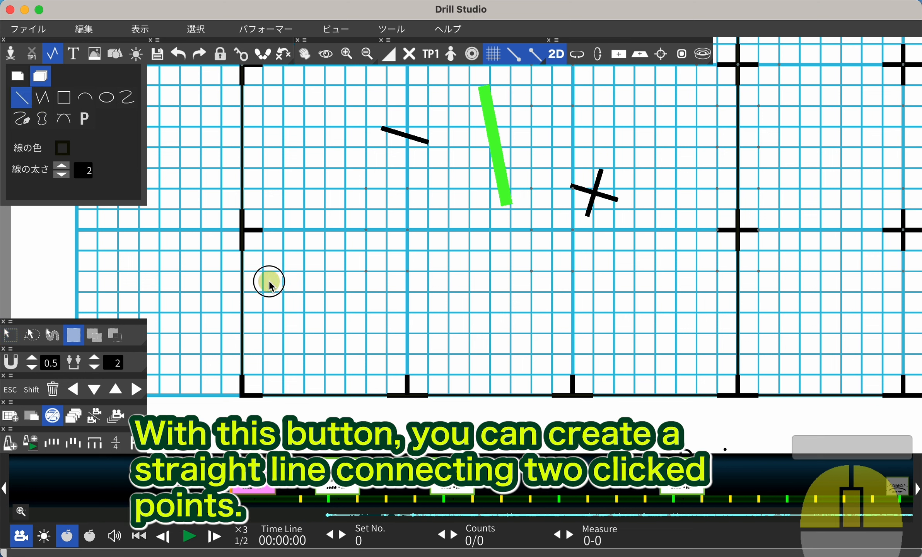
pyautogui.click(292, 318)
pyautogui.click(321, 270)
pyautogui.click(340, 311)
pyautogui.click(355, 276)
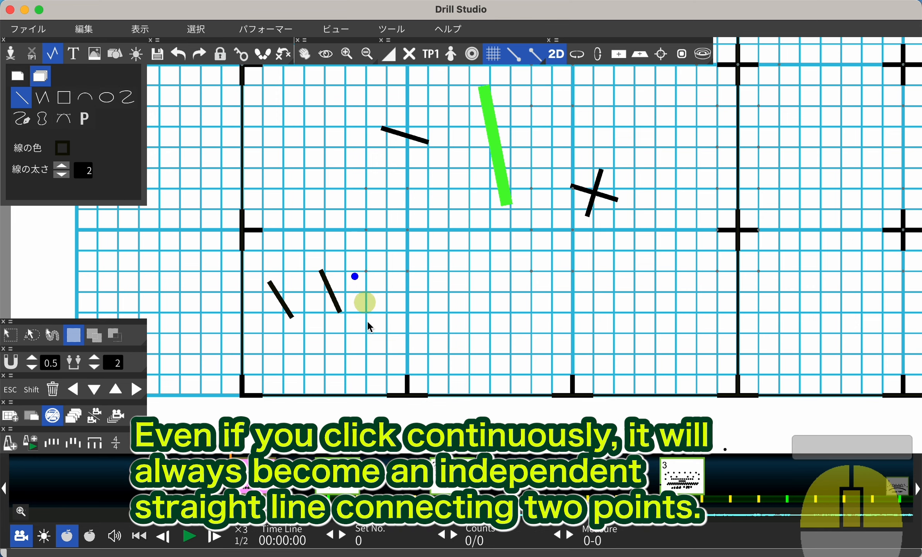
pyautogui.click(368, 324)
pyautogui.click(295, 354)
pyautogui.click(362, 357)
pyautogui.click(394, 313)
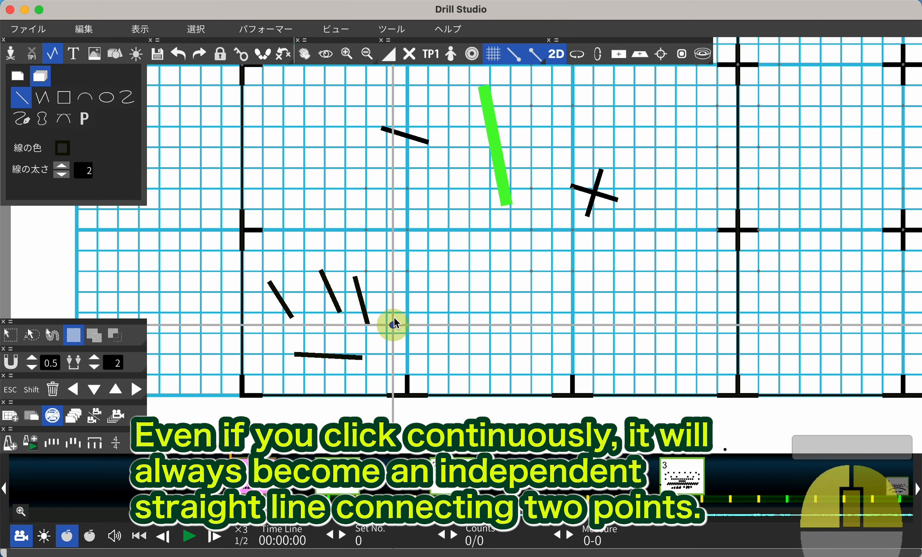
pyautogui.click(398, 267)
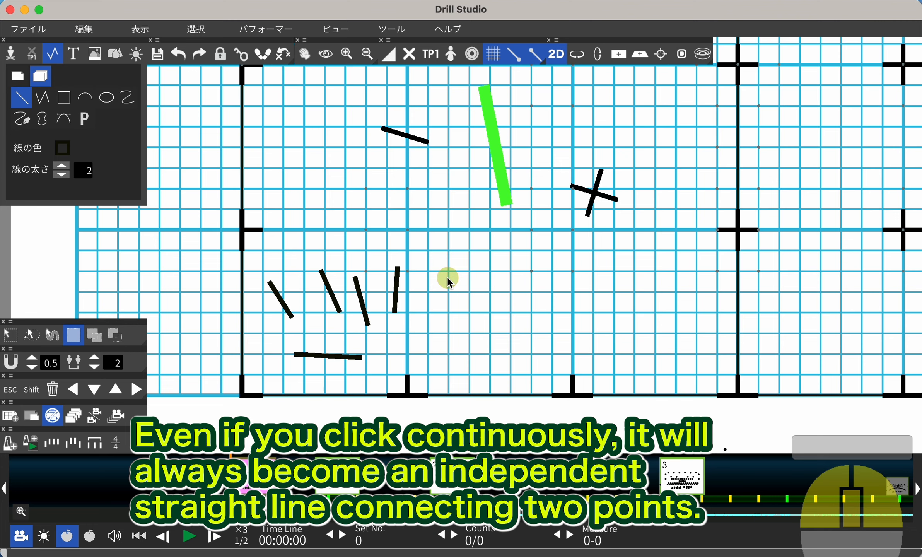
# Draw two grid-snapped straight lines, each two grid cells long, meeting at a right angle beside the other lines, and inspect the corner.
pyautogui.click(428, 292)
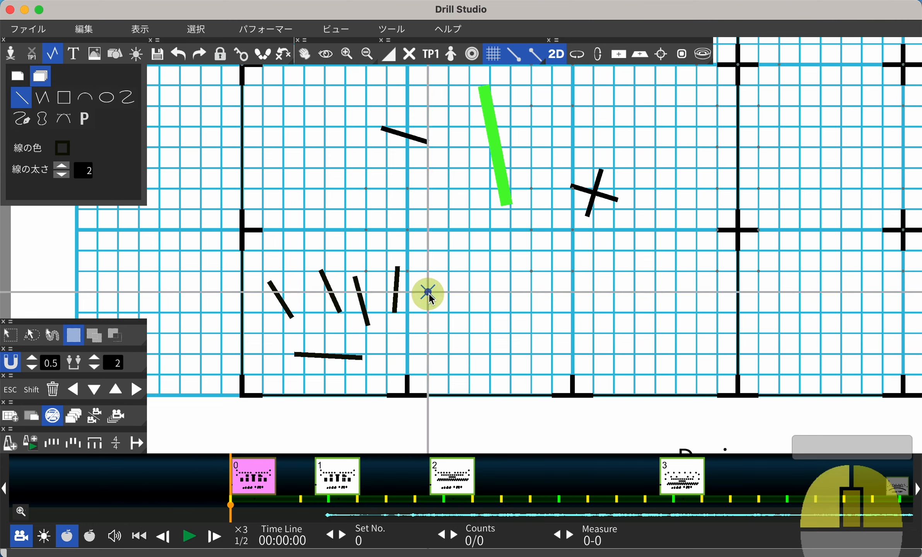
pyautogui.click(469, 292)
pyautogui.click(469, 332)
pyautogui.scroll(5, 490, 315)
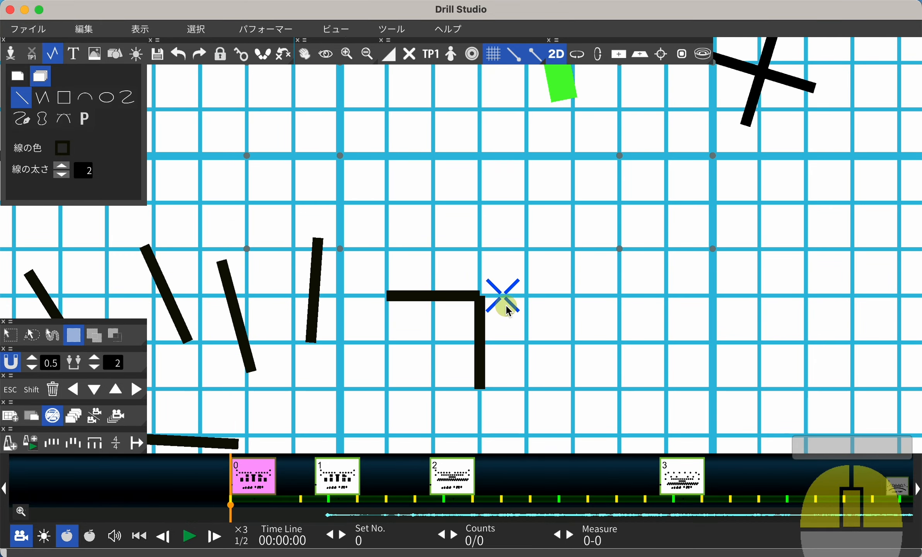
pyautogui.scroll(3, 503, 313)
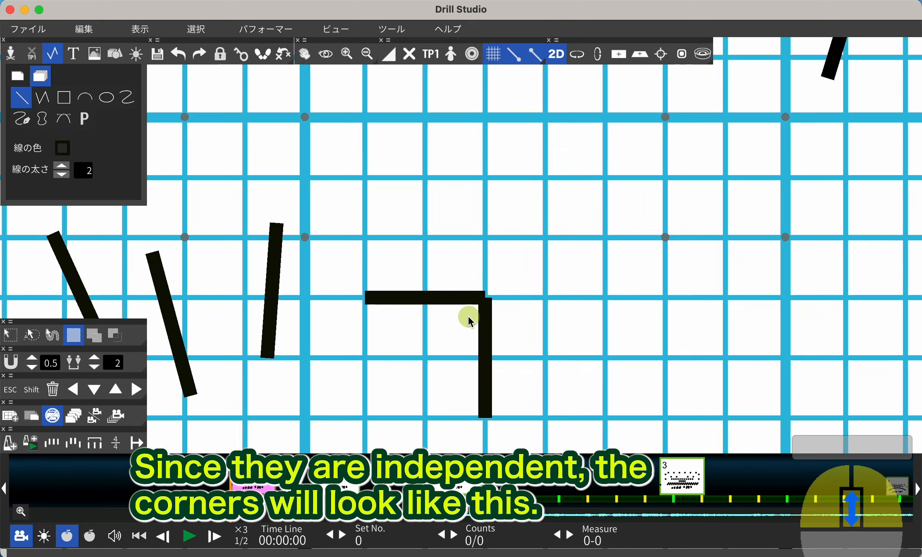
pyautogui.scroll(-5, 468, 316)
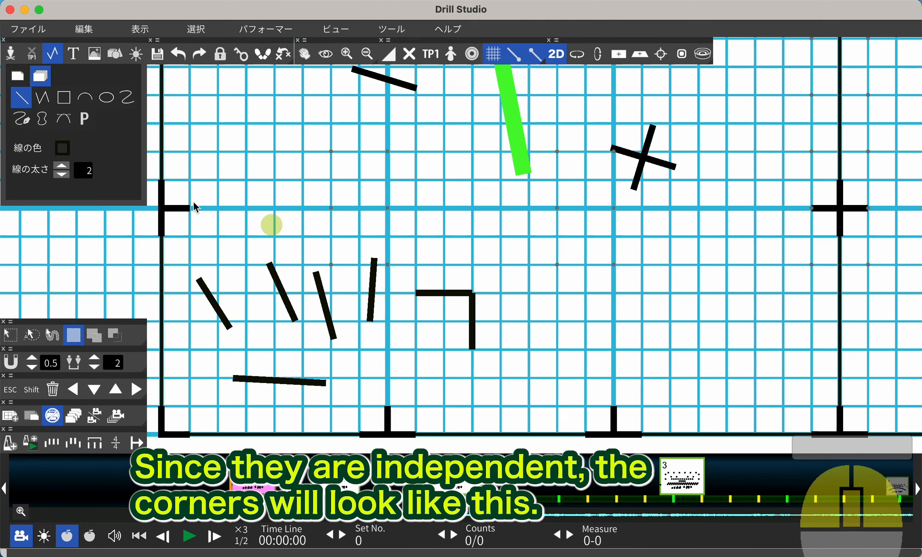
# Draw a connected five-segment zigzag polyline to the right of the right-angle lines and inspect its corners.
pyautogui.click(42, 100)
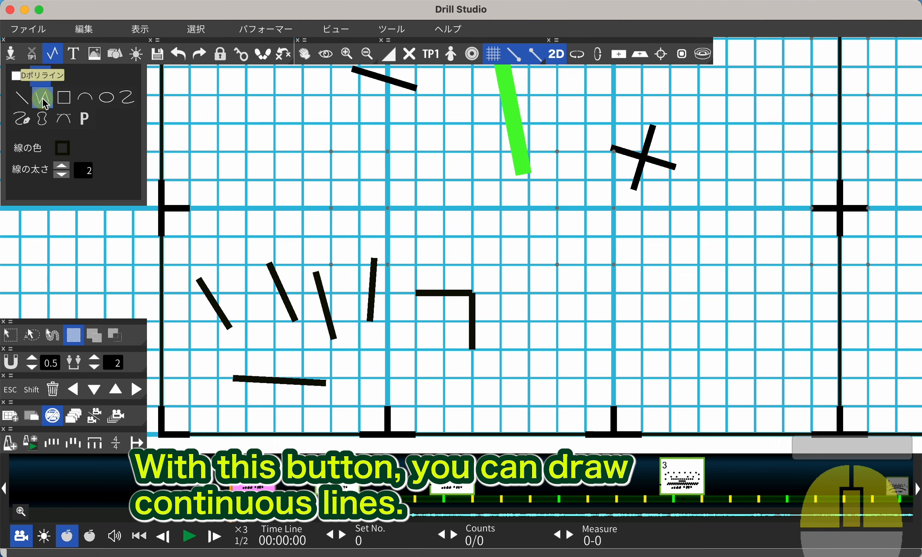
pyautogui.click(492, 272)
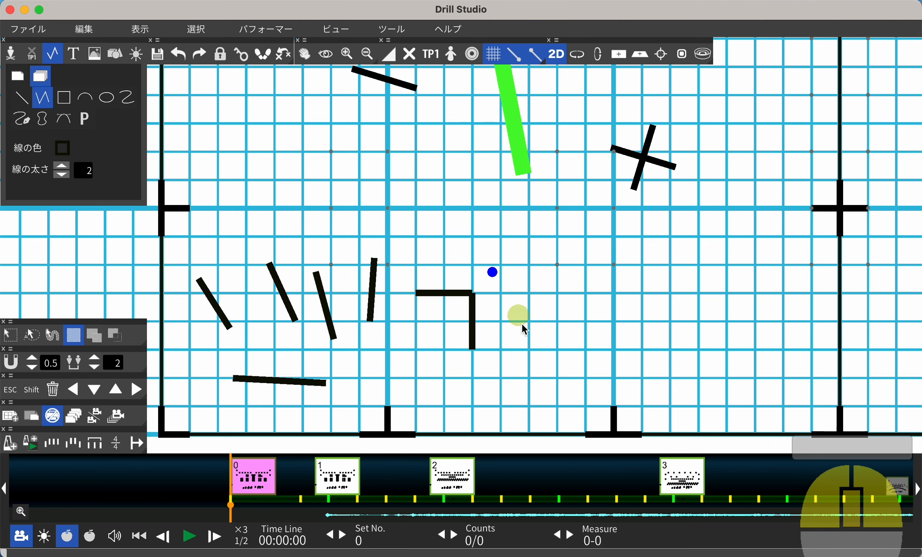
pyautogui.click(523, 327)
pyautogui.click(563, 321)
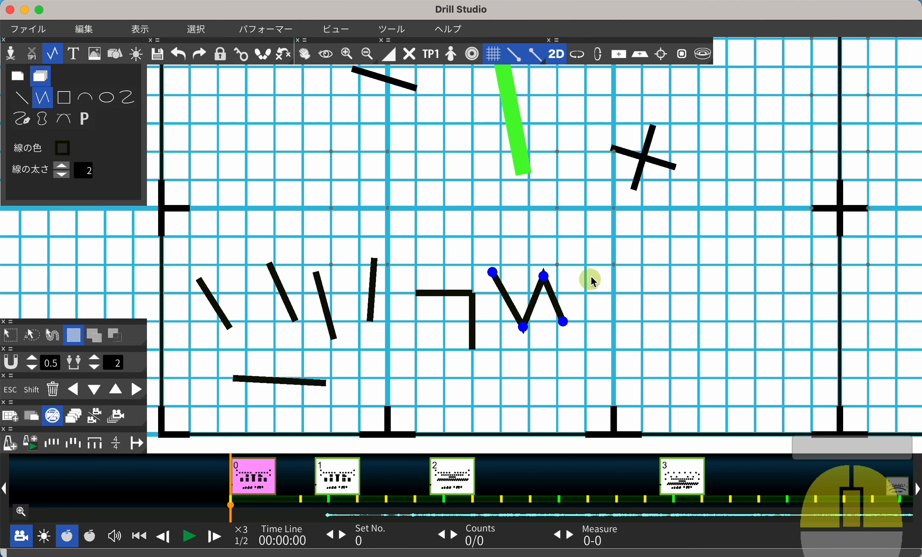
pyautogui.press('Escape')
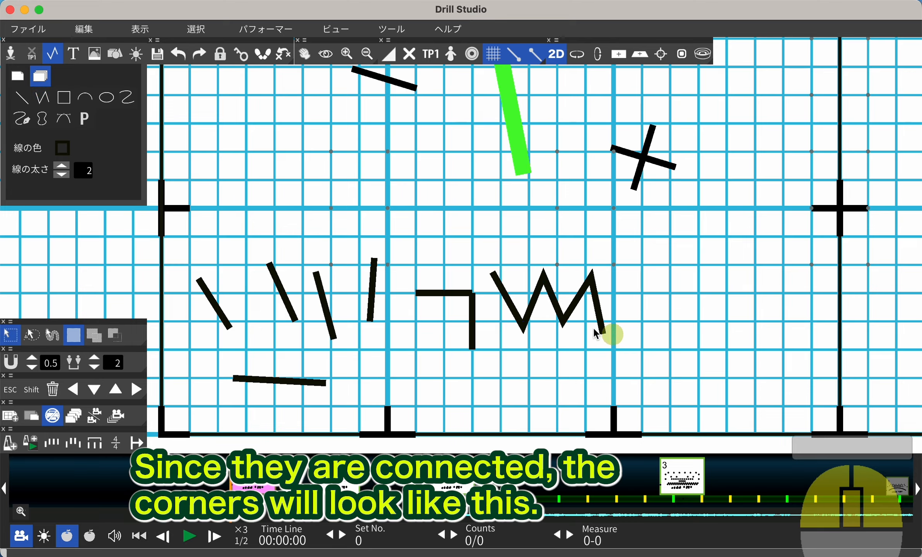
pyautogui.scroll(2, 568, 329)
pyautogui.scroll(2, 531, 298)
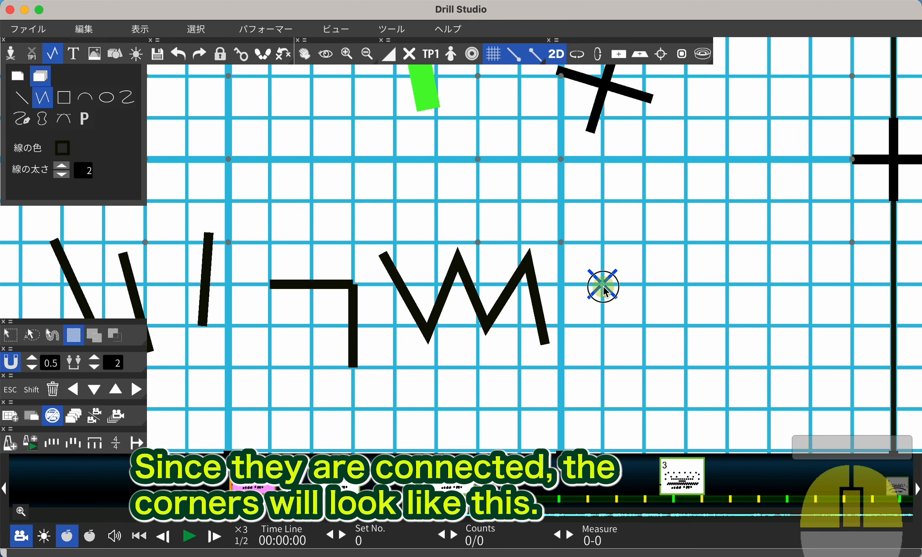
# Draw a grid-snapped L-shaped polyline with legs one grid cell long to the right of the zigzag, and inspect its connected corner.
pyautogui.click(644, 285)
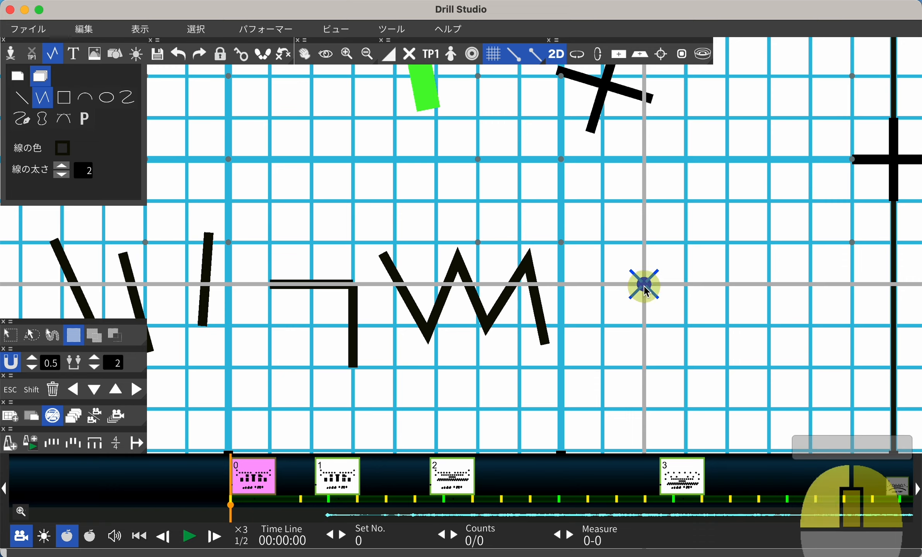
pyautogui.click(603, 285)
pyautogui.doubleClick(601, 323)
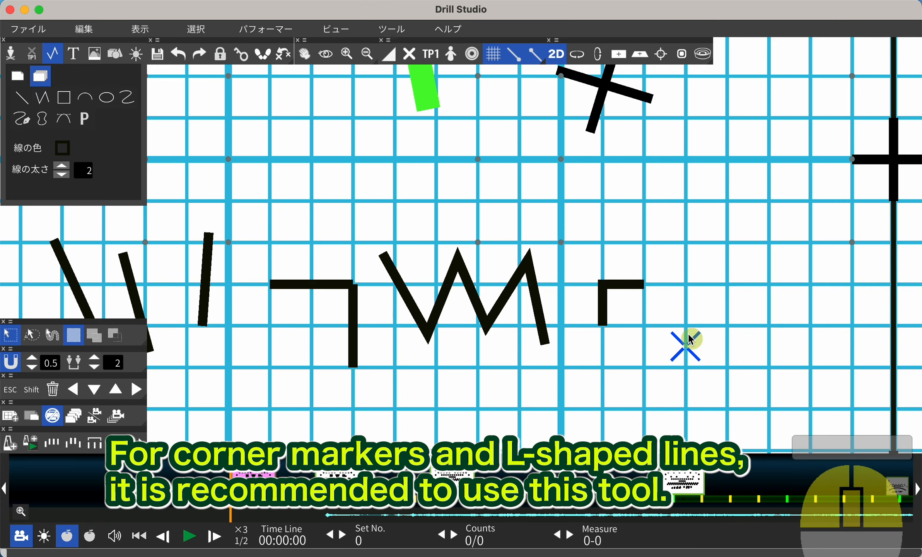
pyautogui.scroll(3, 690, 336)
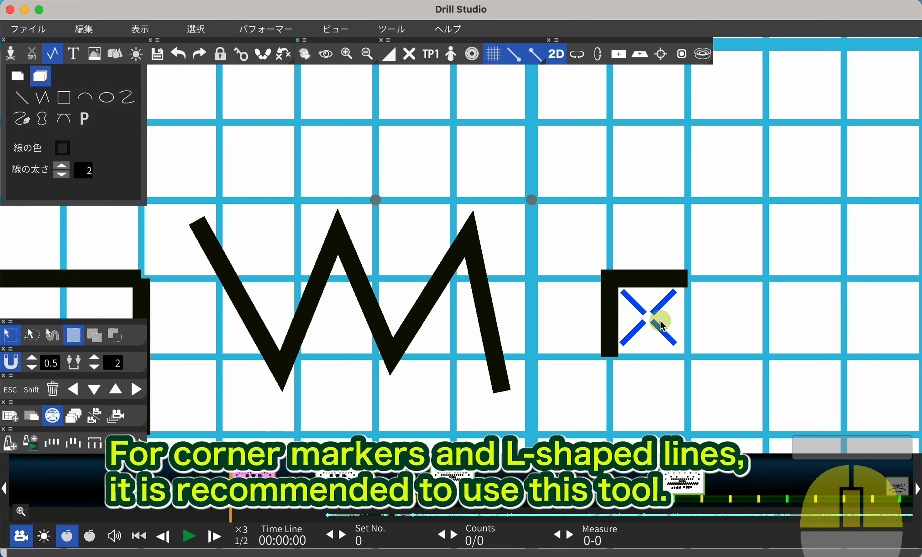
# With snapping off, draw a rectangle about four by three grid cells to the right of the L-shaped corner marker.
pyautogui.press('s')
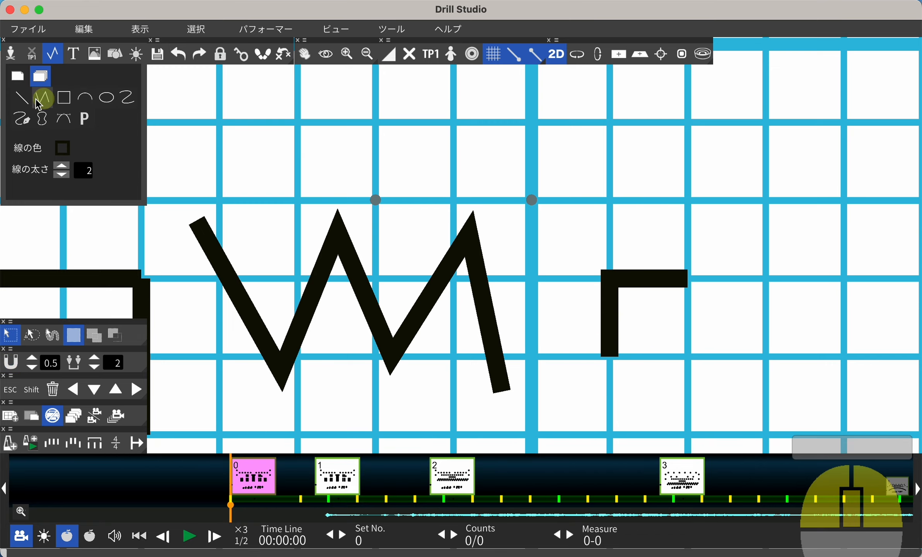
pyautogui.click(64, 98)
pyautogui.scroll(-3, 530, 224)
pyautogui.hscroll(4, 528, 219)
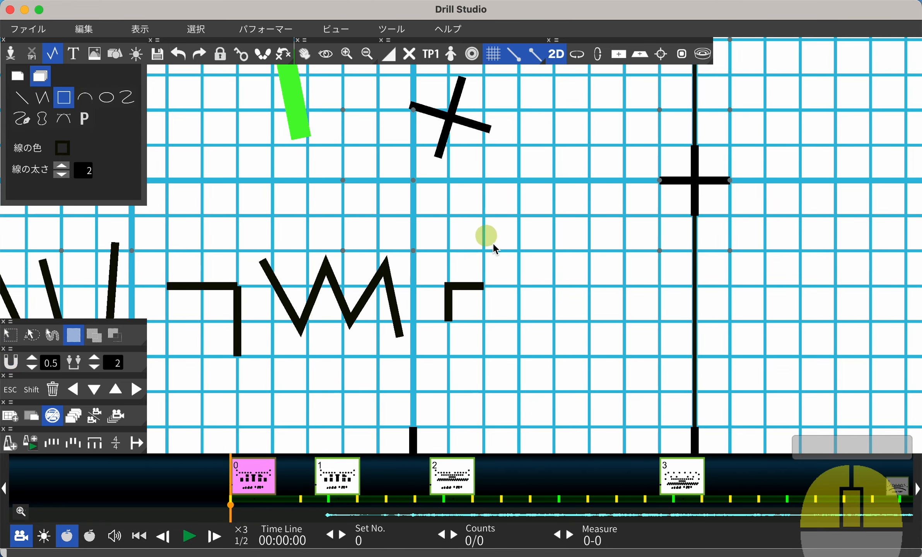
pyautogui.moveTo(504, 234); pyautogui.dragTo(637, 343)
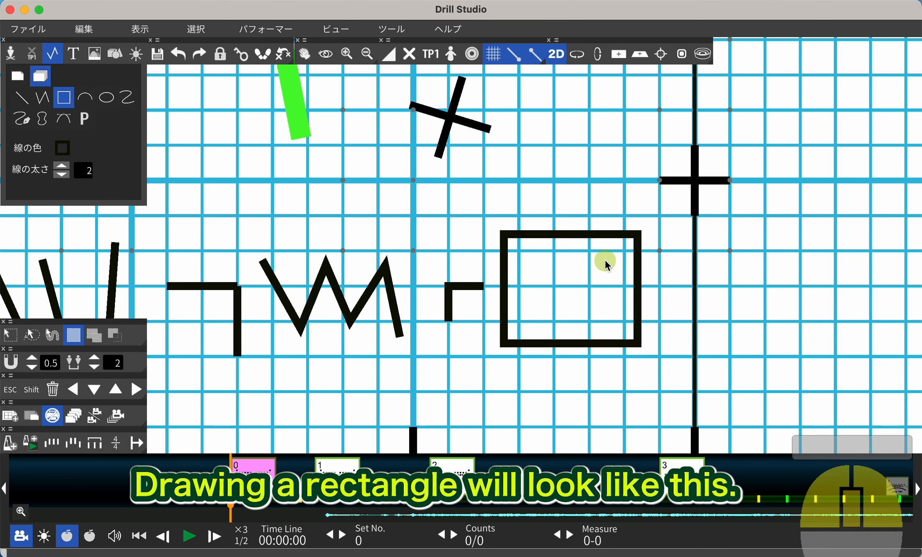
# Move the rectangle's upper-right point and its upper-left end point upward by more than one grid cell, opening the outline at that corner.
pyautogui.press('Escape')
pyautogui.click(579, 232)
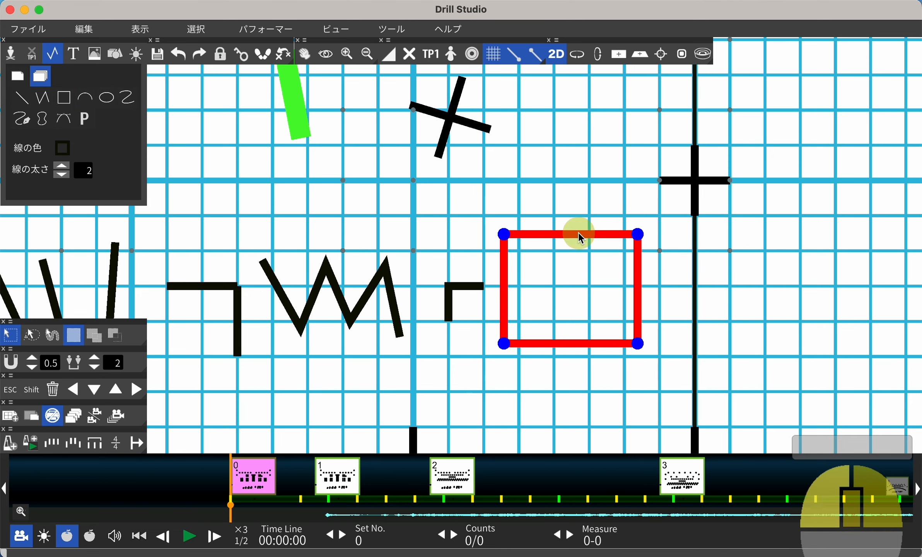
pyautogui.moveTo(638, 235); pyautogui.dragTo(641, 187)
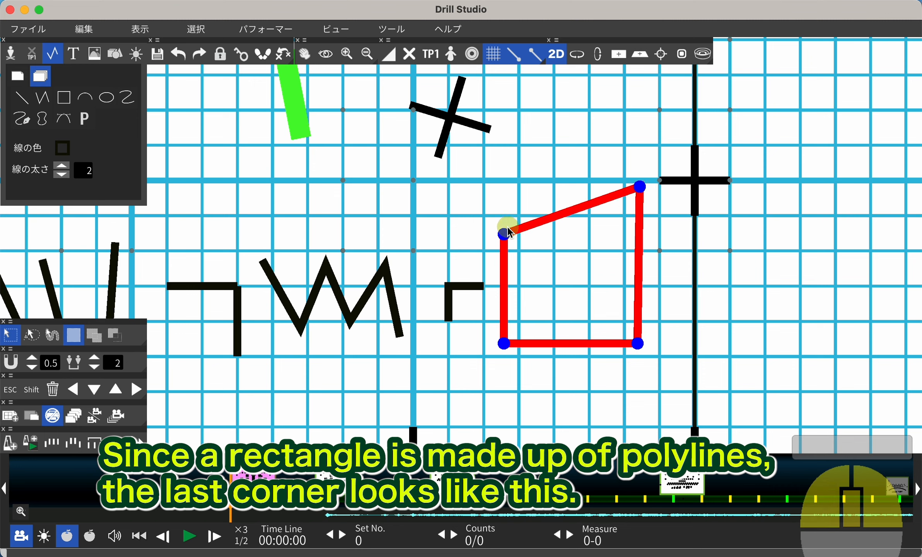
pyautogui.moveTo(504, 234); pyautogui.dragTo(510, 189)
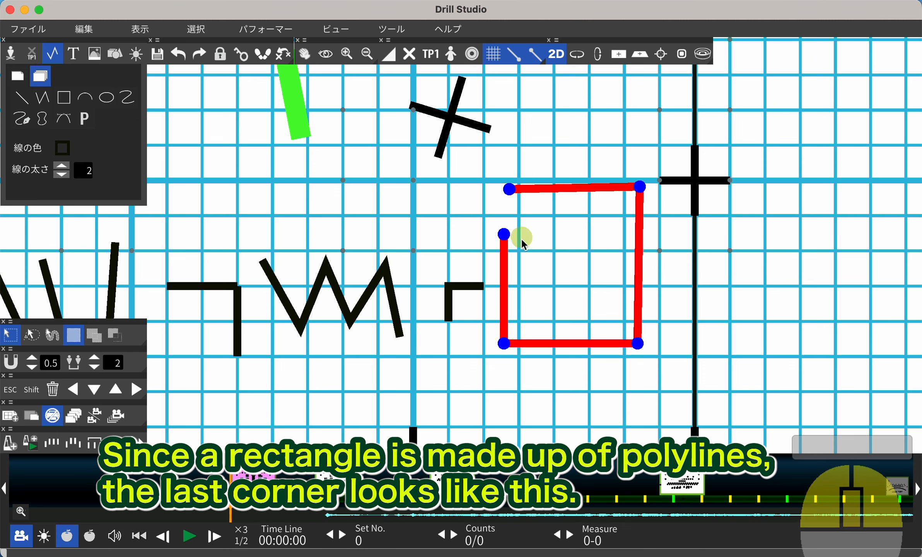
pyautogui.rightClick(520, 249)
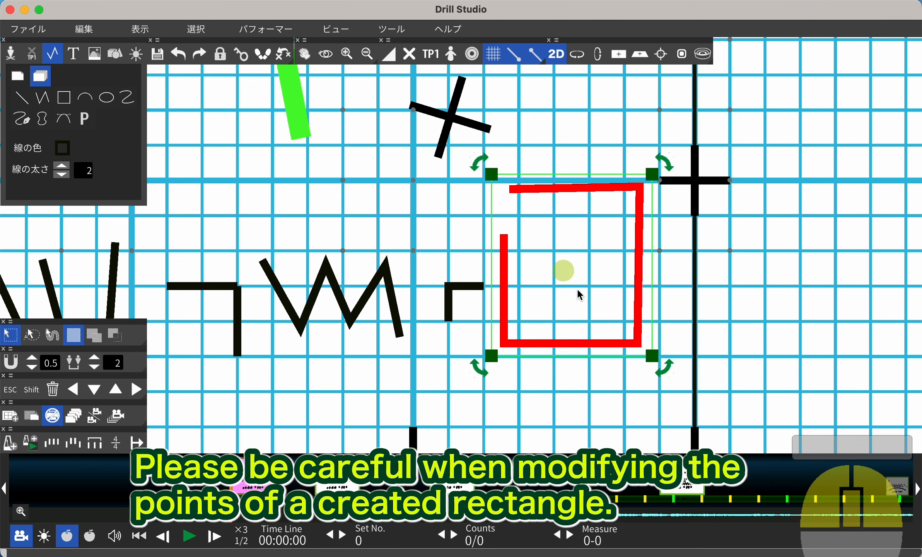
pyautogui.click(694, 305)
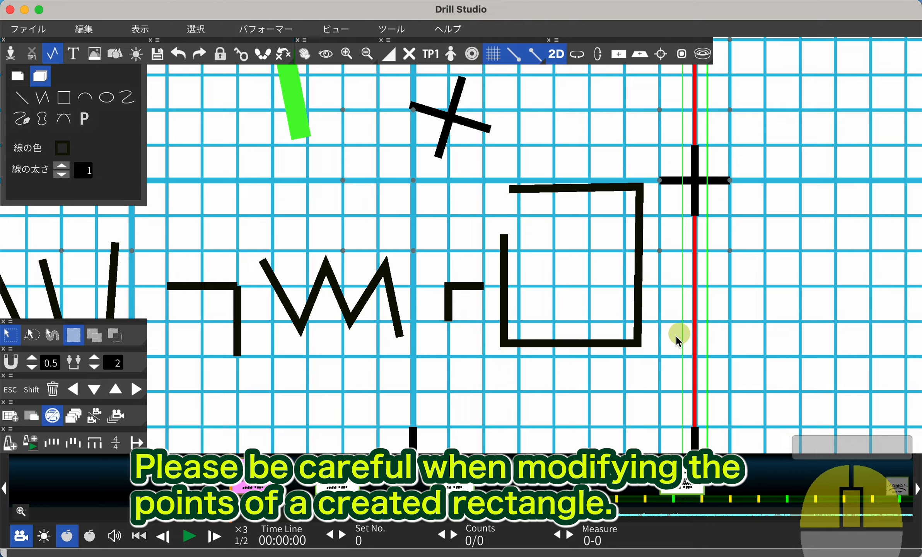
# Look at the marker-point tool's L-R and F-B settings, and compare which drawing tools single-sheet mode and all-sheet mode offer.
pyautogui.scroll(-3, 673, 349)
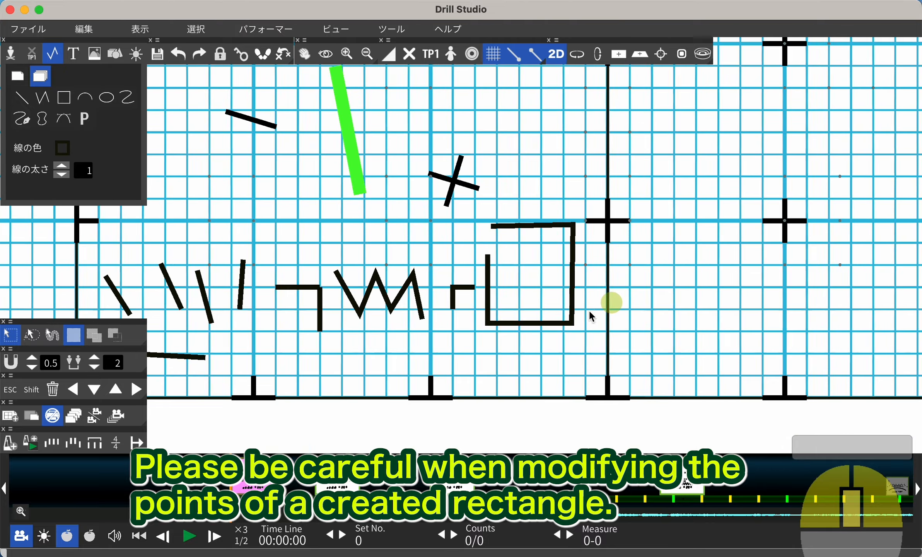
pyautogui.moveTo(589, 311); pyautogui.dragTo(526, 350, button='middle')
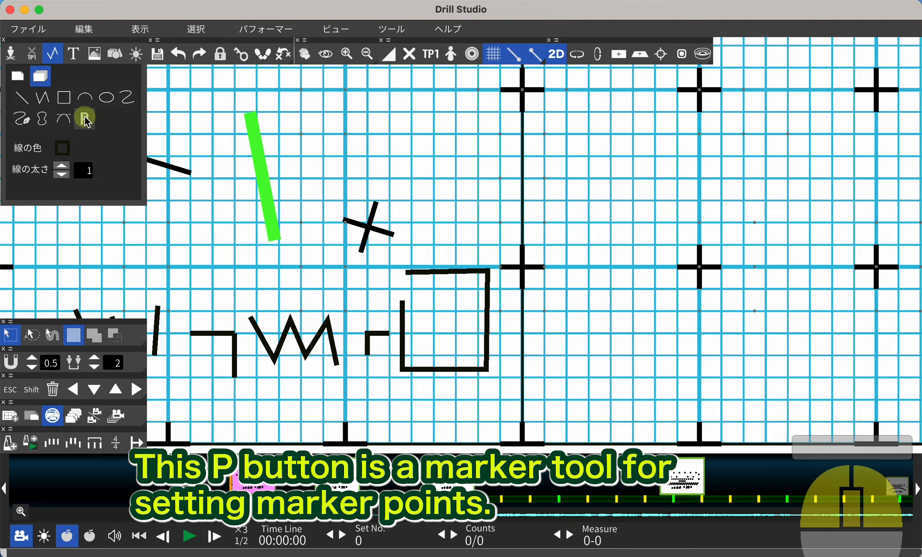
pyautogui.scroll(-3, 85, 118)
pyautogui.click(84, 118)
pyautogui.moveTo(203, 183); pyautogui.dragTo(315, 105, button='middle')
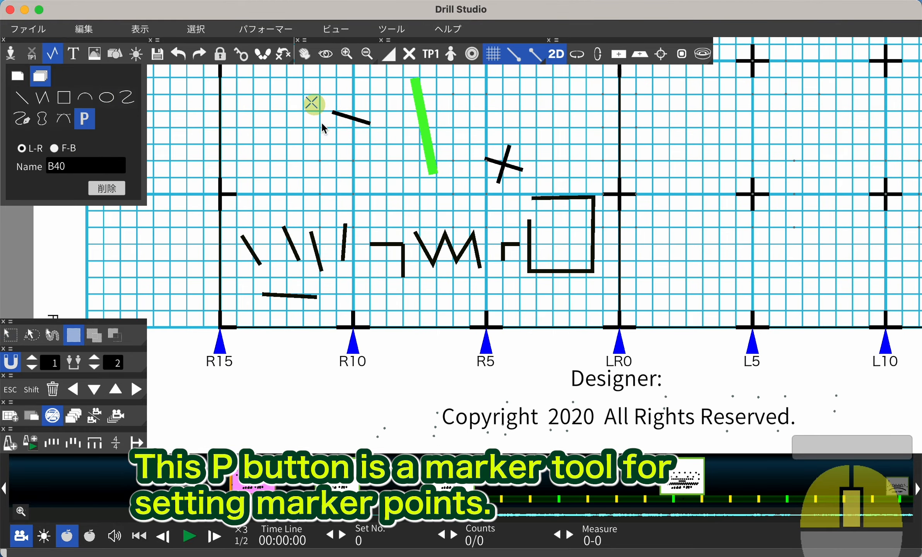
pyautogui.click(86, 117)
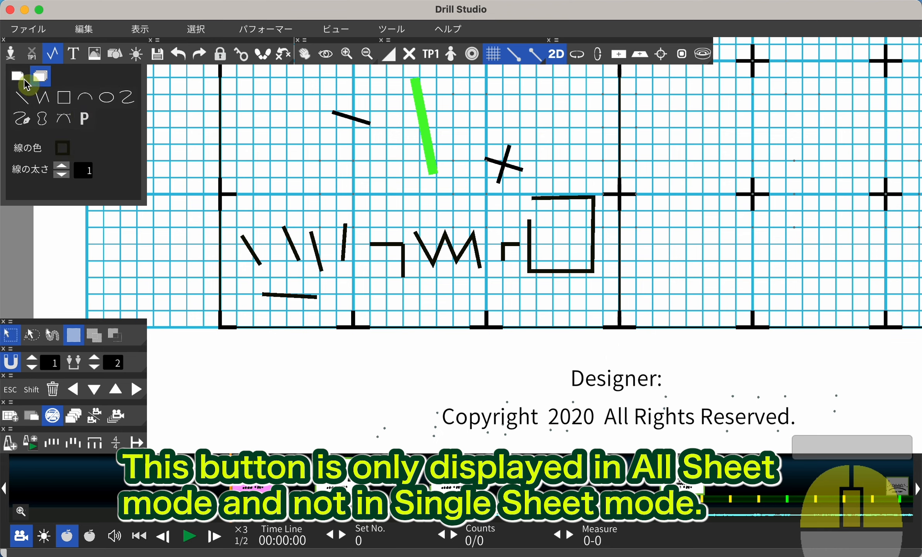
pyautogui.click(23, 79)
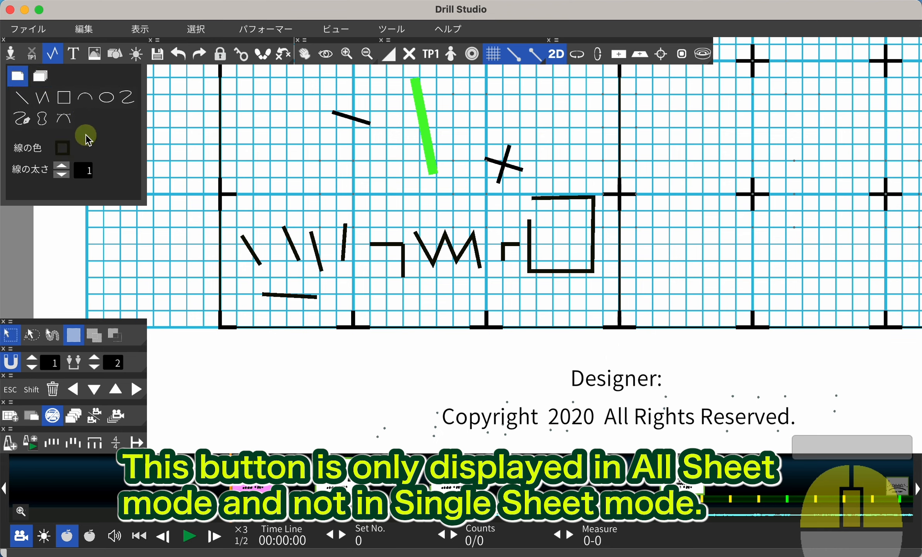
pyautogui.click(40, 77)
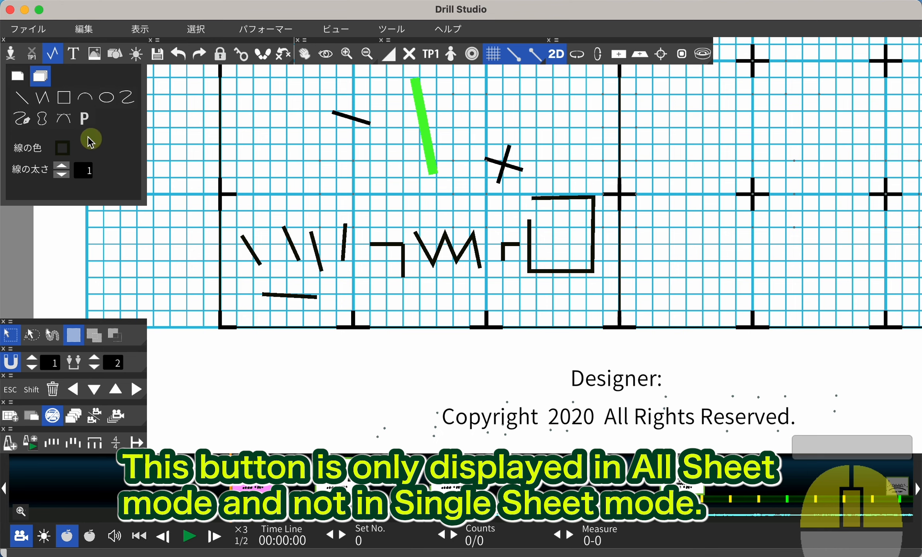
pyautogui.click(92, 122)
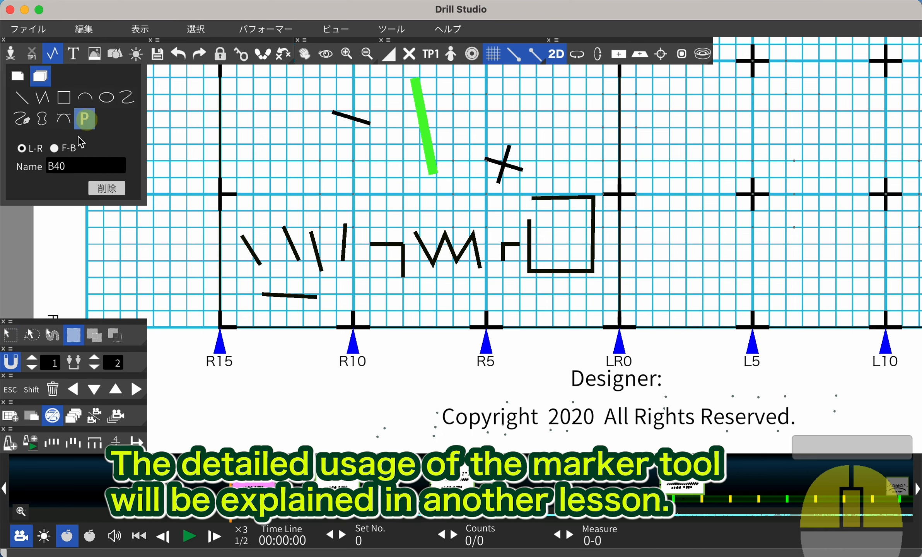
pyautogui.click(89, 118)
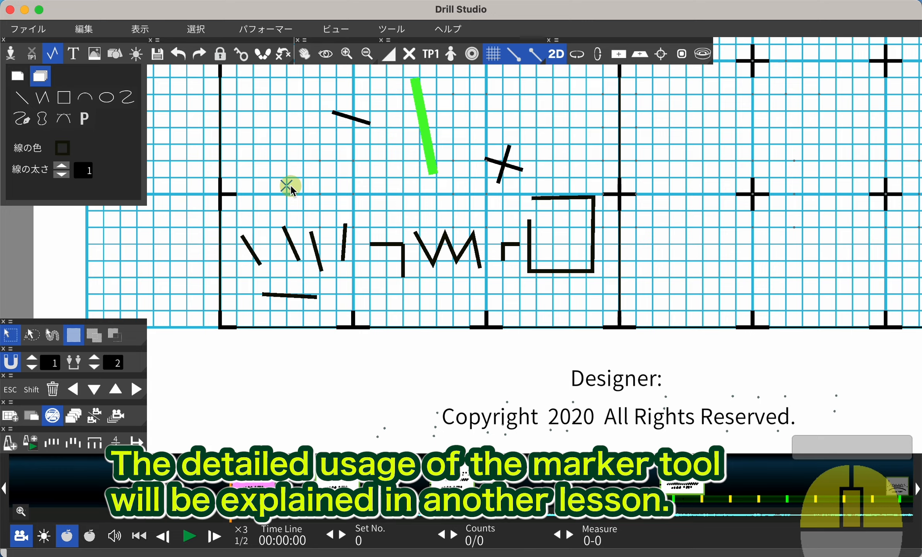
# Select all D-lines on the field and delete them.
pyautogui.scroll(-5, 343, 172)
pyautogui.moveTo(432, 164); pyautogui.dragTo(360, 170, button='middle')
pyautogui.moveTo(266, 127)
pyautogui.mouseDown()
pyautogui.moveTo(556, 309)
pyautogui.moveTo(654, 333)
pyautogui.mouseUp()
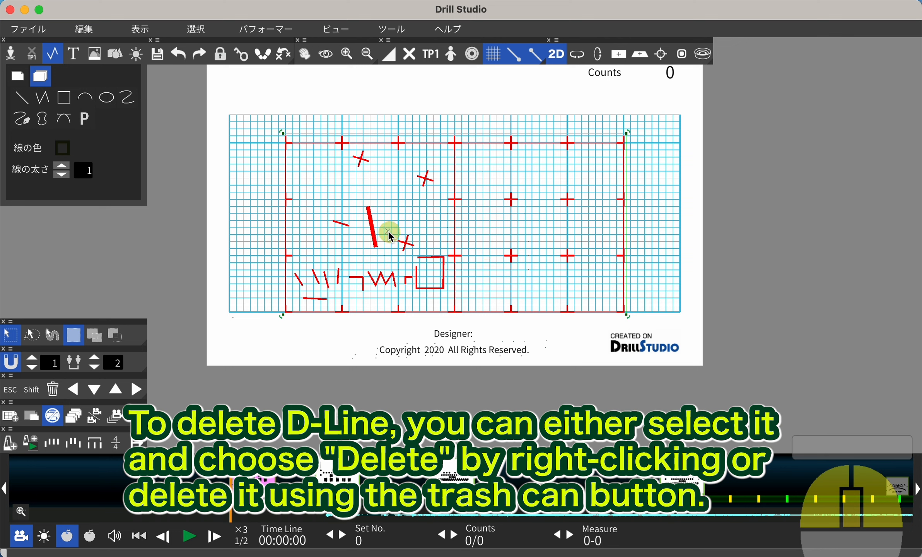
pyautogui.rightClick(374, 231)
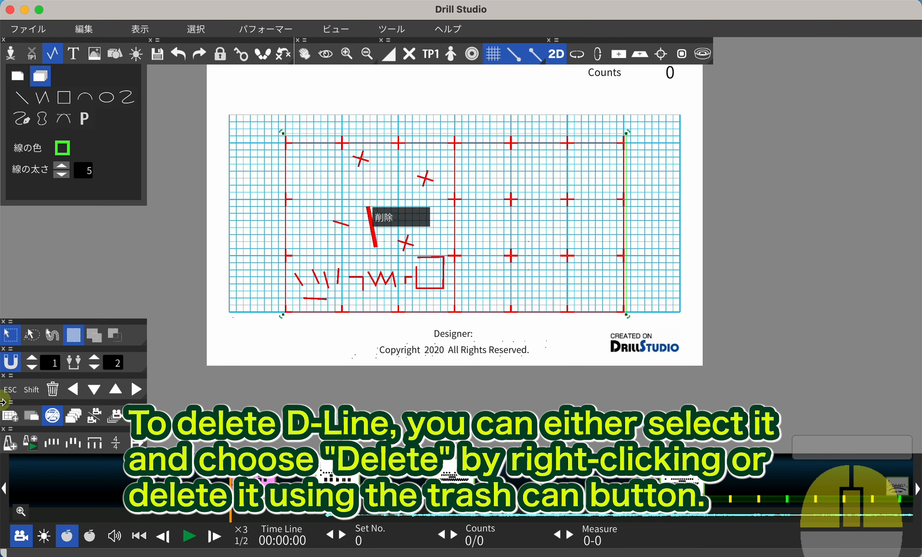
pyautogui.click(55, 397)
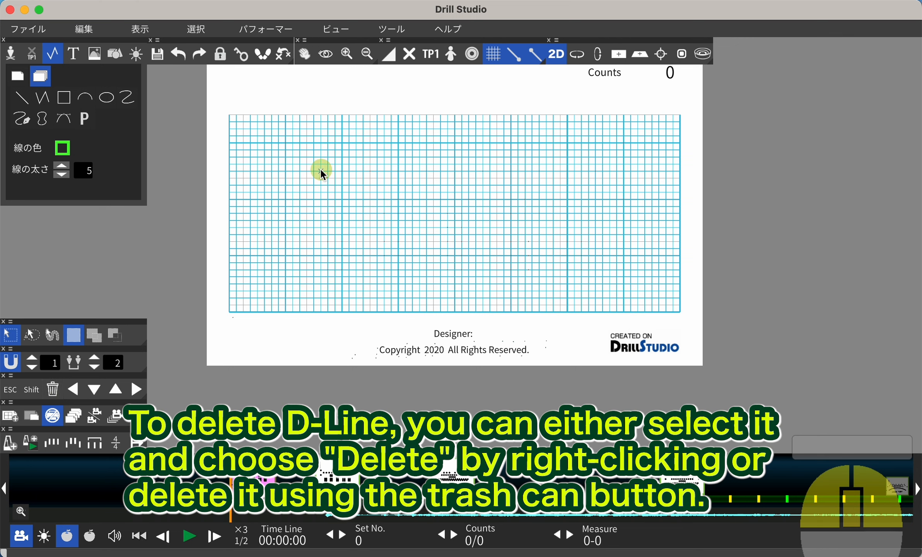
# Draw a plus-shaped marker on a thick gridline intersection from two snapped straight lines of thickness 2, each two grid cells long.
pyautogui.scroll(3, 332, 203)
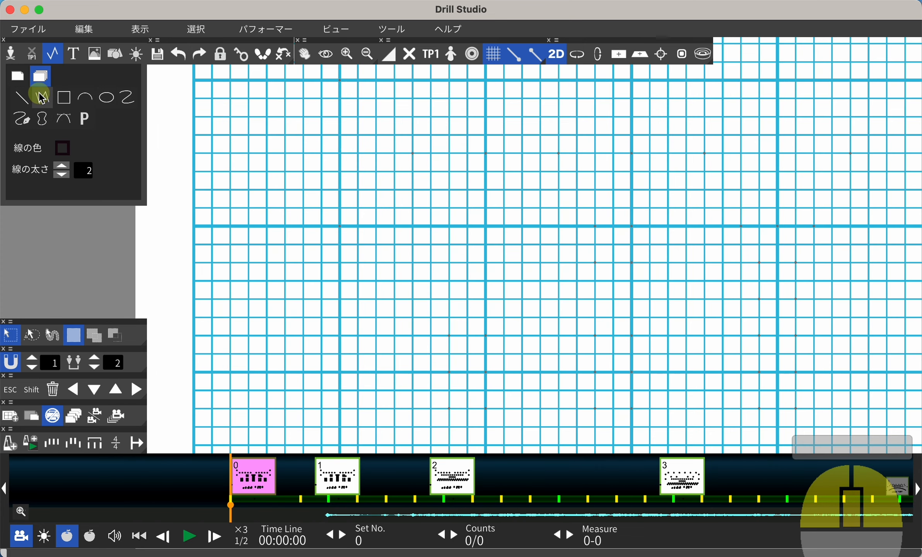
pyautogui.click(25, 101)
pyautogui.click(220, 181)
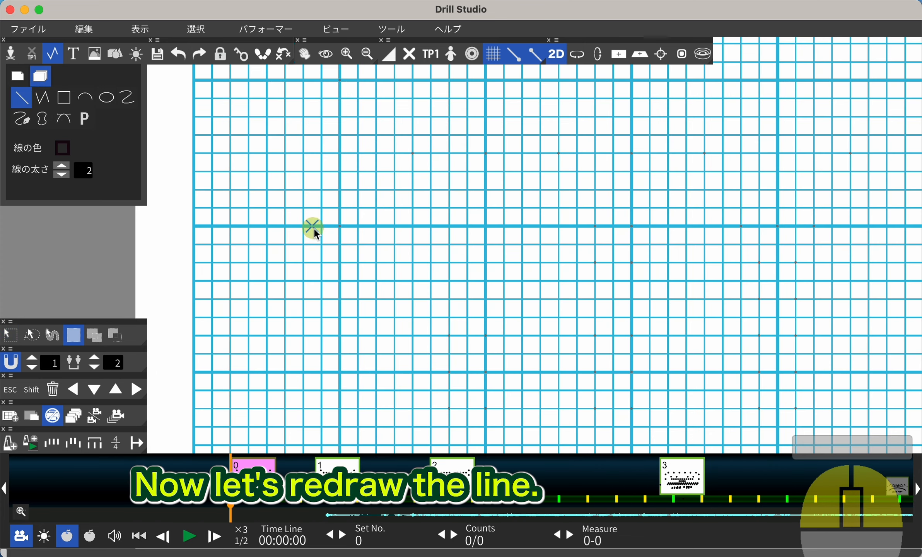
pyautogui.click(322, 226)
pyautogui.click(357, 226)
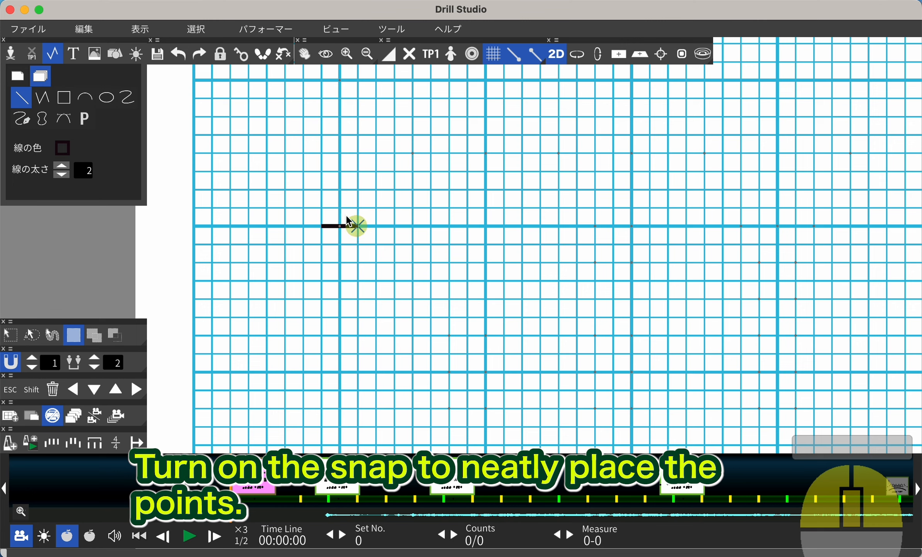
pyautogui.click(340, 208)
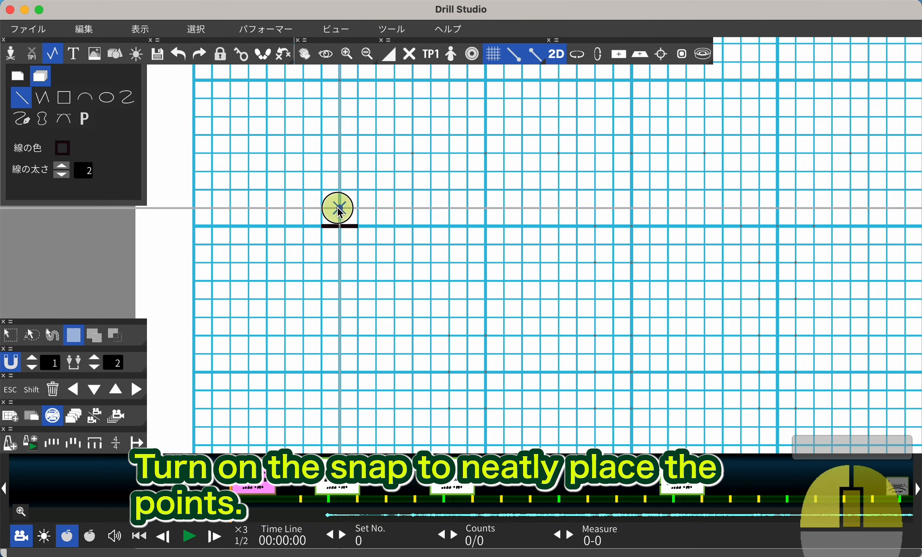
pyautogui.click(339, 246)
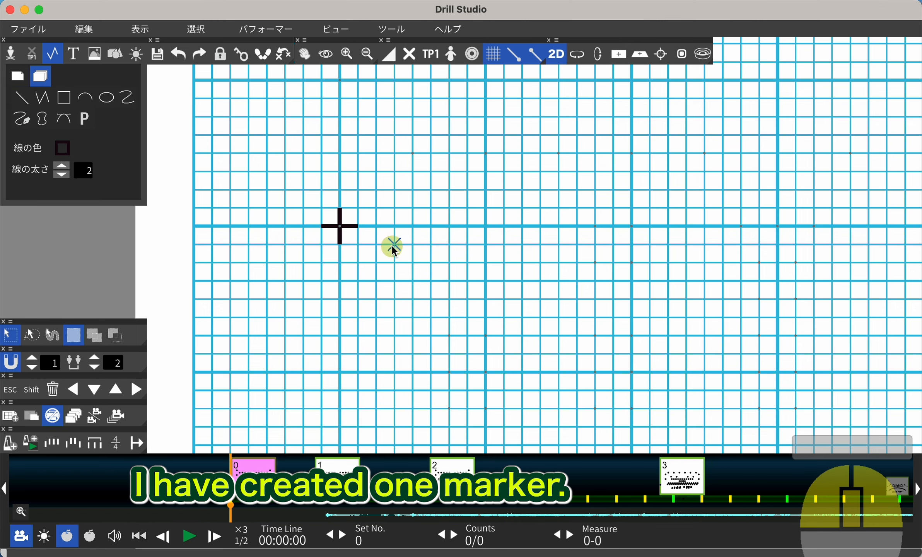
# Duplicate the plus marker by copying it, moving the original eight grid cells to the right and pasting the copy in the original place.
pyautogui.scroll(-4, 390, 234)
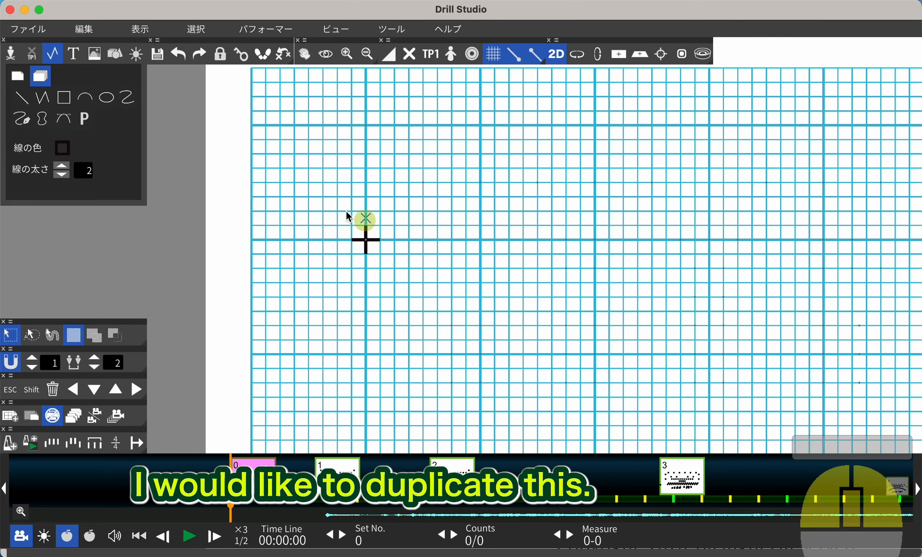
pyautogui.moveTo(327, 204); pyautogui.dragTo(391, 267)
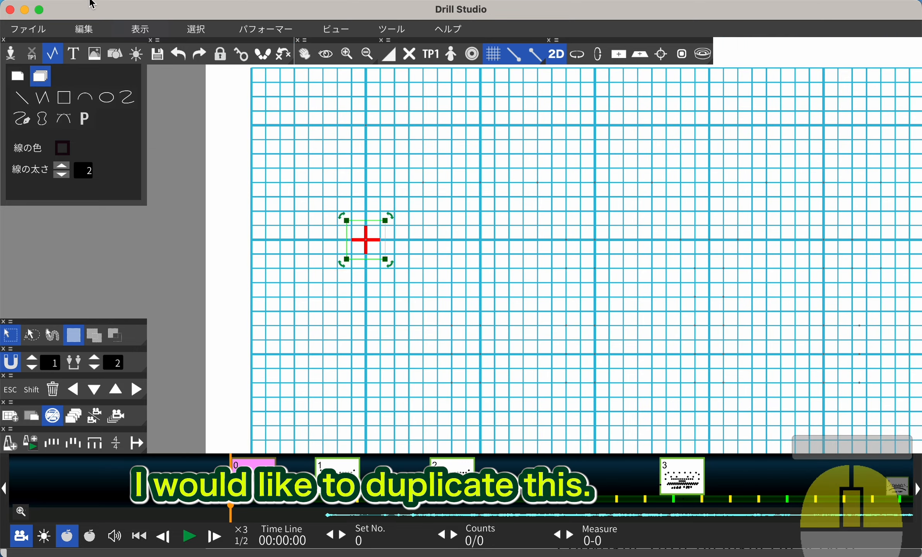
pyautogui.click(79, 29)
pyautogui.click(96, 89)
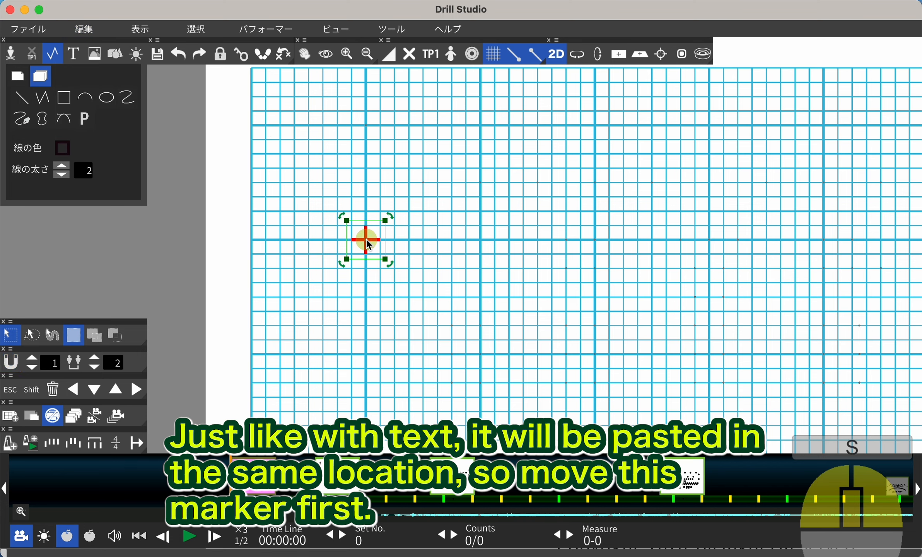
pyautogui.moveTo(367, 240); pyautogui.dragTo(489, 240)
pyautogui.click(79, 28)
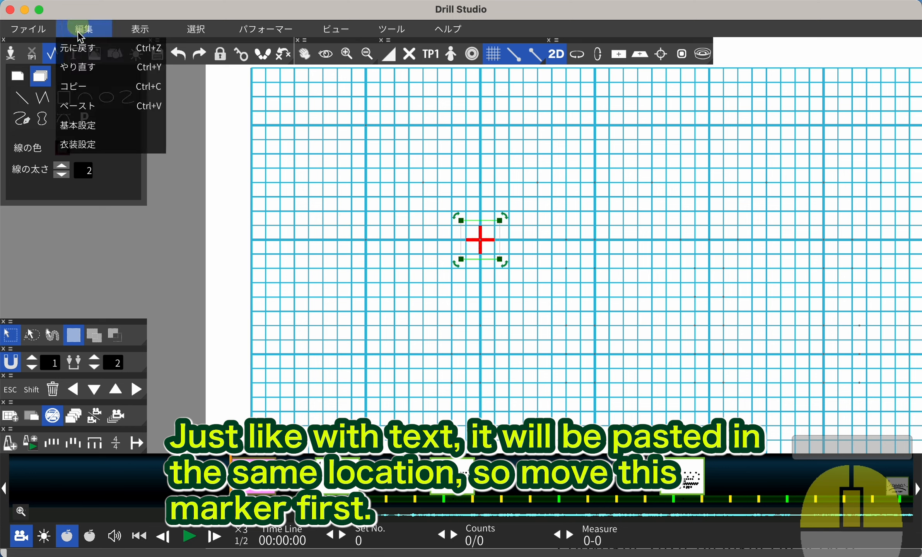
pyautogui.click(92, 106)
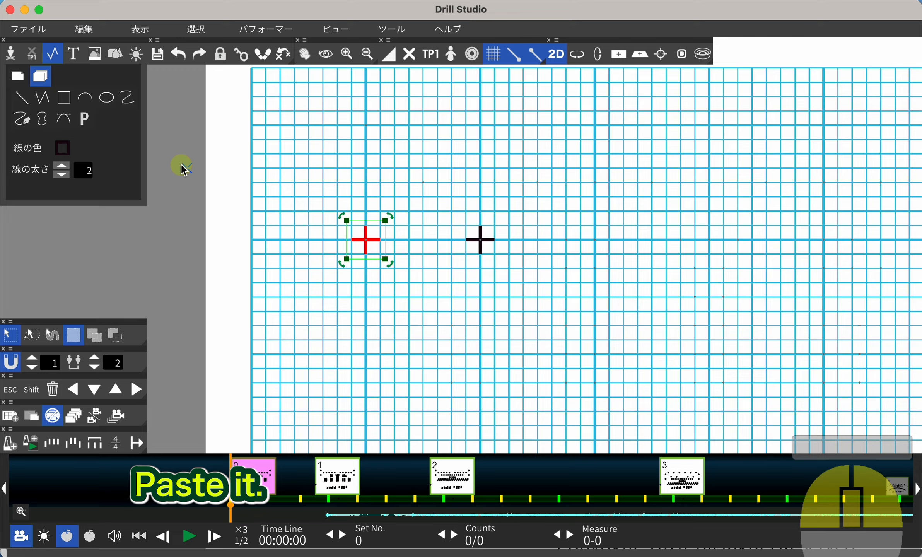
# Duplicate the pair of markers by moving both two thick gridlines to the right and pasting their copy in the original place.
pyautogui.scroll(-2, 268, 187)
pyautogui.moveTo(286, 213)
pyautogui.mouseDown()
pyautogui.moveTo(380, 273)
pyautogui.moveTo(471, 303)
pyautogui.mouseUp()
pyautogui.moveTo(311, 242); pyautogui.dragTo(498, 242)
pyautogui.press('super+v')
# Copy the four markers, move them three thick gridlines to the right, and paste then delete the copy.
pyautogui.moveTo(466, 220); pyautogui.dragTo(362, 222, button='middle')
pyautogui.moveTo(187, 214); pyautogui.dragTo(533, 296)
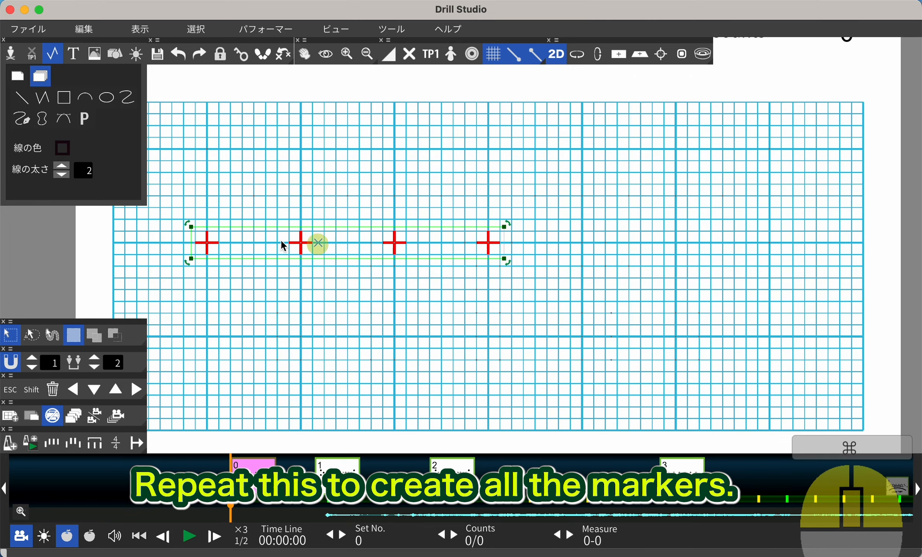
pyautogui.moveTo(205, 243)
pyautogui.mouseDown()
pyautogui.moveTo(525, 243)
pyautogui.moveTo(490, 244)
pyautogui.mouseUp()
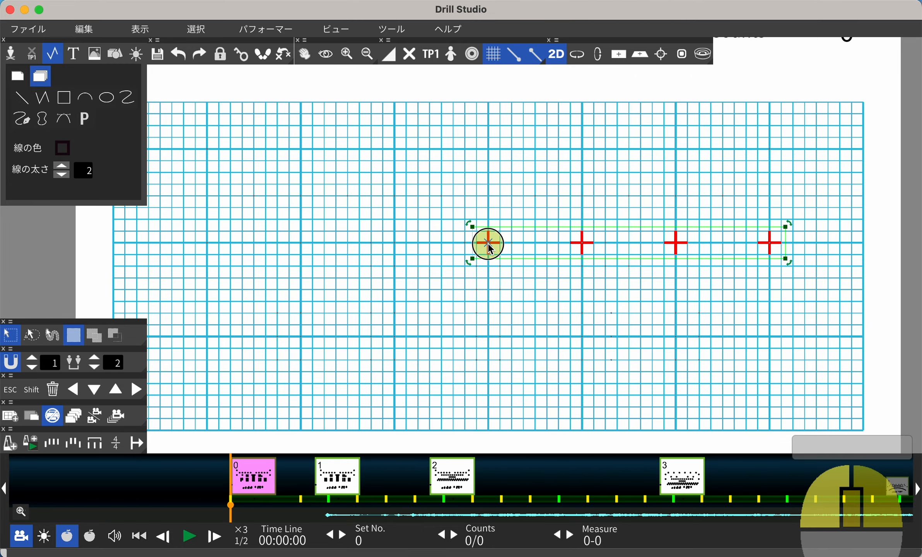
pyautogui.press('super+v')
pyautogui.press('Delete')
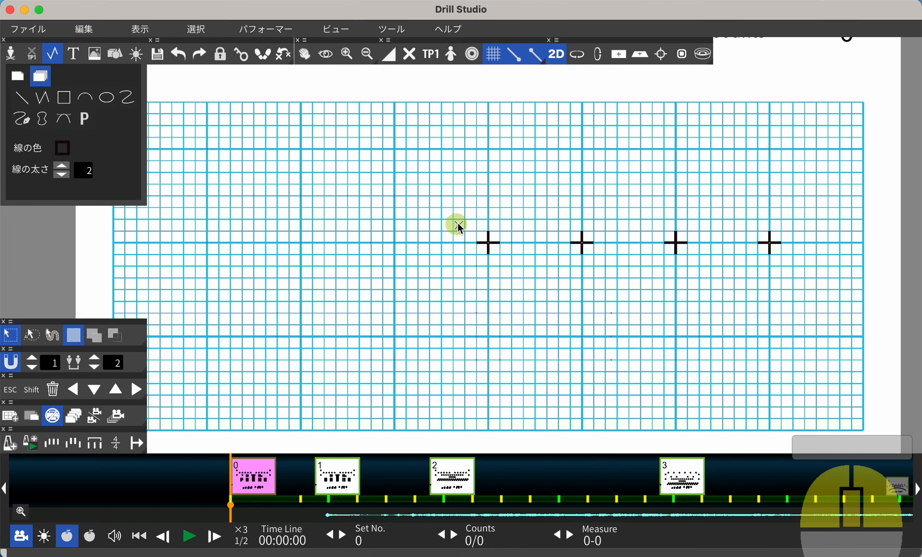
# Duplicate the three leftmost of the four markers by moving them three thick gridlines left and pasting the copy in the original place.
pyautogui.moveTo(460, 221); pyautogui.dragTo(704, 284)
pyautogui.press('super+c')
pyautogui.moveTo(677, 247); pyautogui.dragTo(395, 244)
pyautogui.press('super+v')
pyautogui.rightClick(424, 311)
# Copy the row of seven markers onto the thick horizontal gridlines above and below it and onto the field's lower edge.
pyautogui.moveTo(196, 220); pyautogui.dragTo(850, 304)
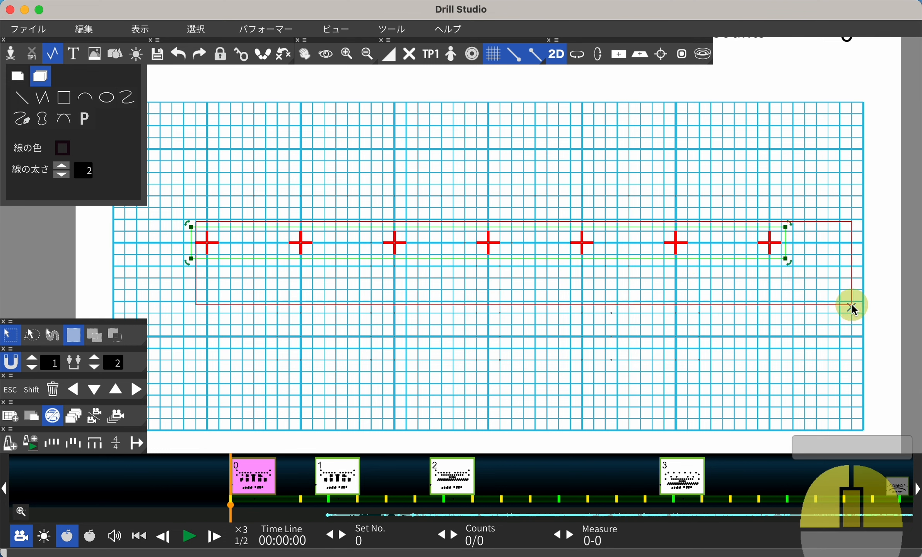
pyautogui.press('super+c')
pyautogui.moveTo(492, 243); pyautogui.dragTo(496, 341)
pyautogui.press('super+v')
pyautogui.moveTo(495, 288)
pyautogui.mouseDown()
pyautogui.moveTo(484, 162)
pyautogui.moveTo(478, 329)
pyautogui.mouseUp()
pyautogui.scroll(5, 273, 326)
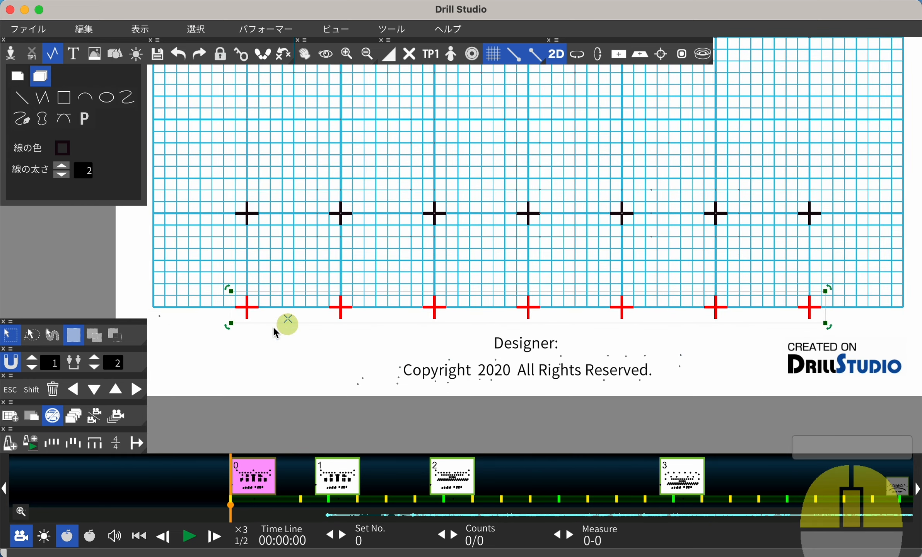
# Shorten the vertical lines of the first and second lower-edge markers so that they end on the field's edge.
pyautogui.scroll(3, 267, 309)
pyautogui.moveTo(267, 309); pyautogui.dragTo(564, 246, button='middle')
pyautogui.rightClick(403, 291)
pyautogui.doubleClick(404, 270)
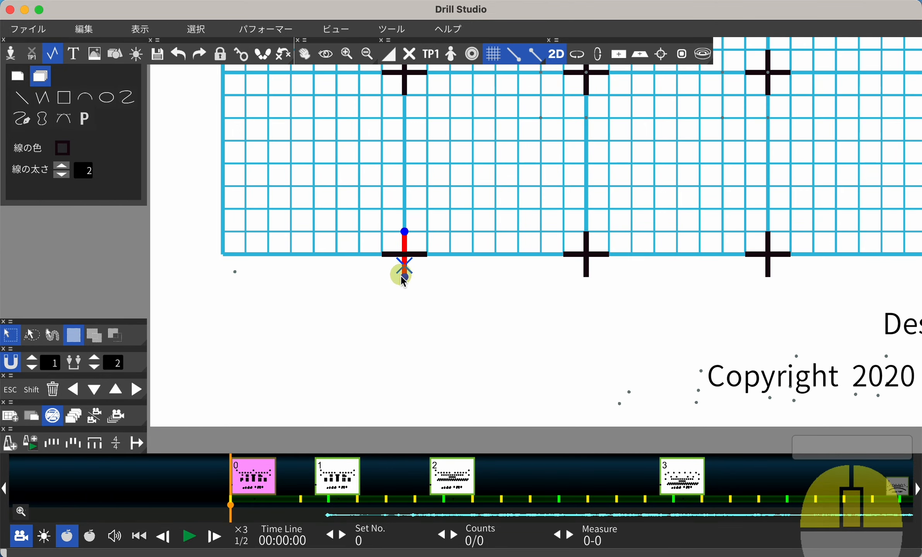
pyautogui.moveTo(404, 276); pyautogui.dragTo(405, 254)
pyautogui.doubleClick(588, 269)
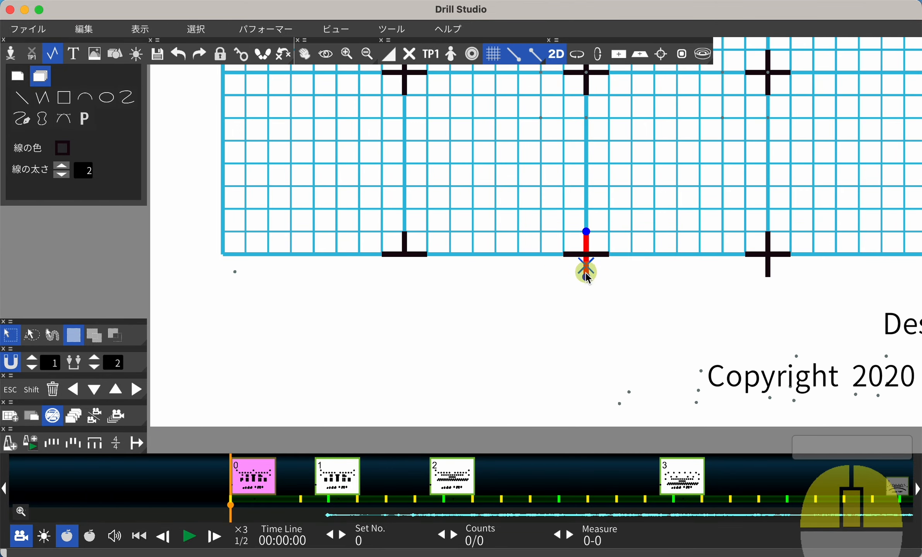
pyautogui.moveTo(586, 278); pyautogui.dragTo(586, 261)
# Shorten the vertical lines of the third and fourth lower-edge markers to end on the field's edge.
pyautogui.moveTo(655, 262); pyautogui.dragTo(280, 276, button='middle')
pyautogui.click(393, 279)
pyautogui.click(394, 283)
pyautogui.moveTo(394, 291); pyautogui.dragTo(394, 270)
pyautogui.click(575, 278)
pyautogui.click(576, 285)
pyautogui.moveTo(575, 283); pyautogui.dragTo(575, 269)
# Shorten the vertical lines of the fifth, sixth and seventh lower-edge markers to end on the field's edge.
pyautogui.moveTo(642, 267); pyautogui.dragTo(405, 273, button='middle')
pyautogui.click(421, 279)
pyautogui.click(420, 288)
pyautogui.moveTo(421, 291); pyautogui.dragTo(421, 267)
pyautogui.click(601, 278)
pyautogui.click(602, 284)
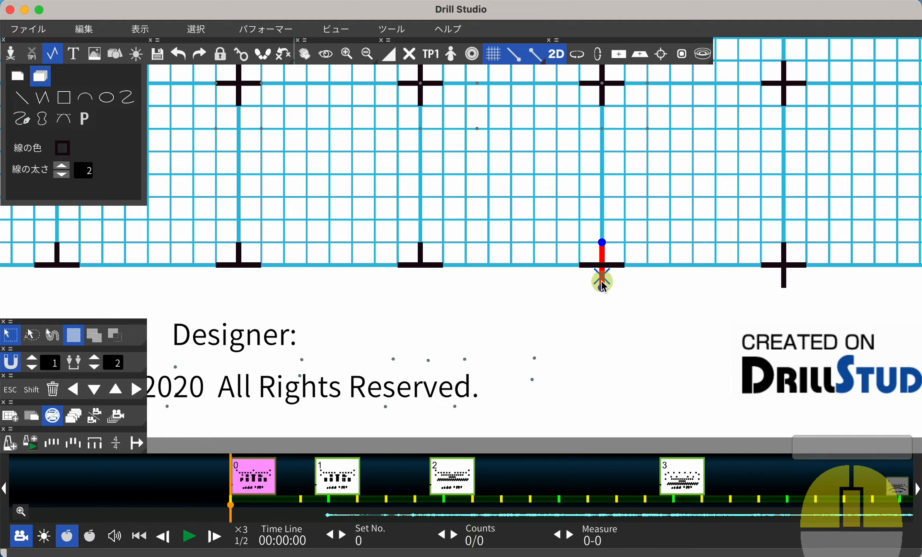
pyautogui.moveTo(603, 283); pyautogui.dragTo(602, 267)
pyautogui.click(783, 275)
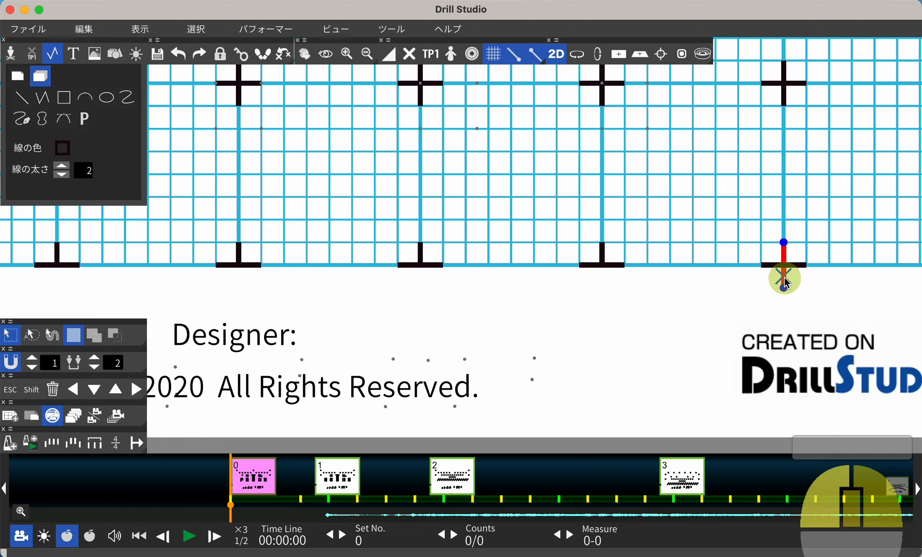
pyautogui.click(784, 275)
pyautogui.moveTo(781, 269); pyautogui.dragTo(781, 269)
# Paste the copied row of seven markers onto the empty thick gridline in the middle of the field and deselect it.
pyautogui.scroll(-5, 765, 273)
pyautogui.moveTo(348, 219); pyautogui.dragTo(550, 344, button='middle')
pyautogui.scroll(-1, 503, 340)
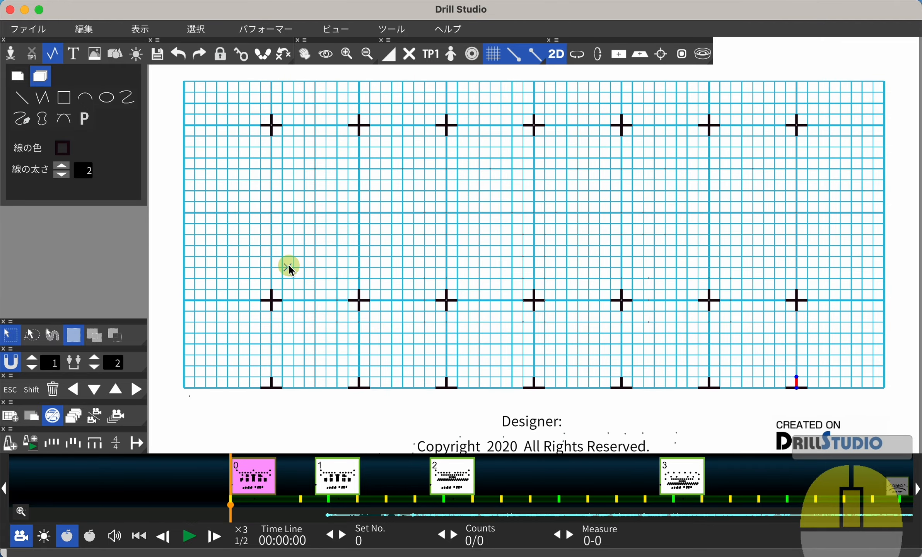
pyautogui.press('super+v')
pyautogui.click(302, 259)
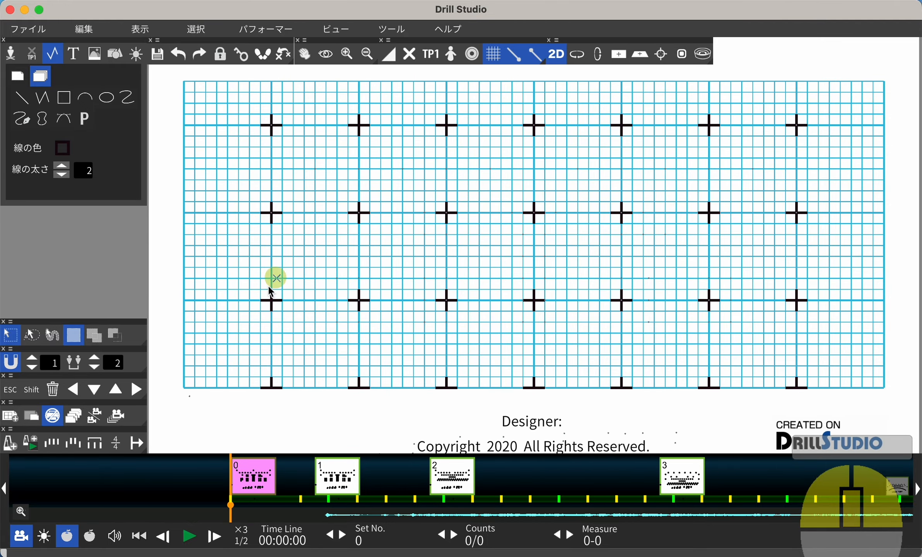
# Draw the outer frame as a closed polyline from both lower field corners to upper-edge points six cells in from the upper corners.
pyautogui.click(42, 98)
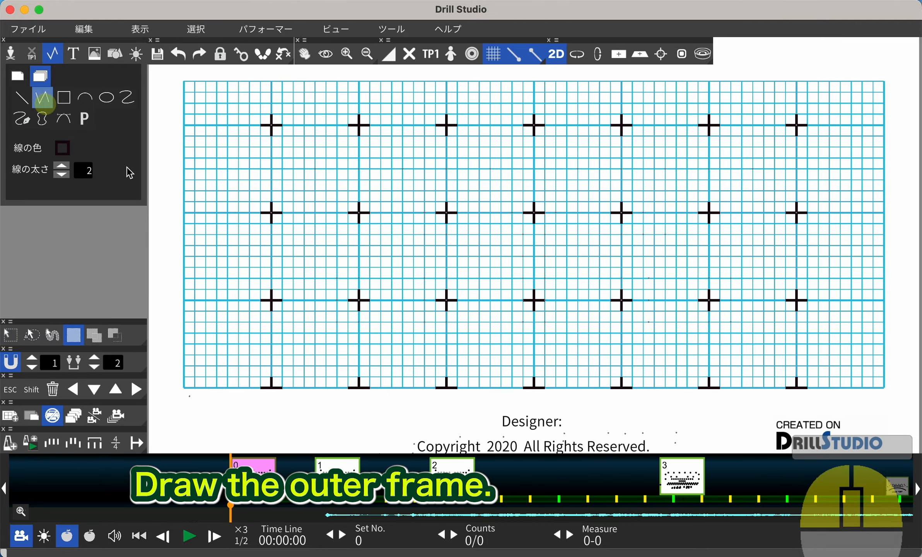
pyautogui.click(184, 387)
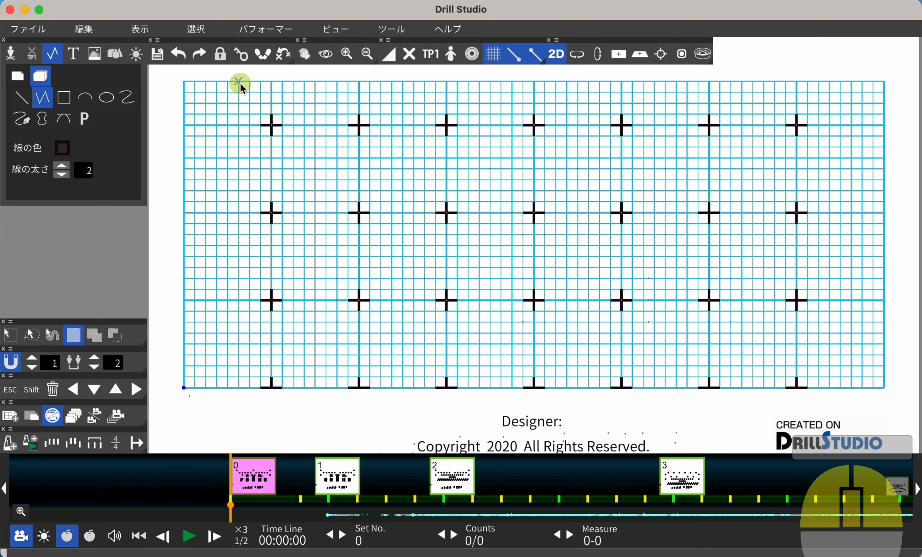
pyautogui.click(250, 82)
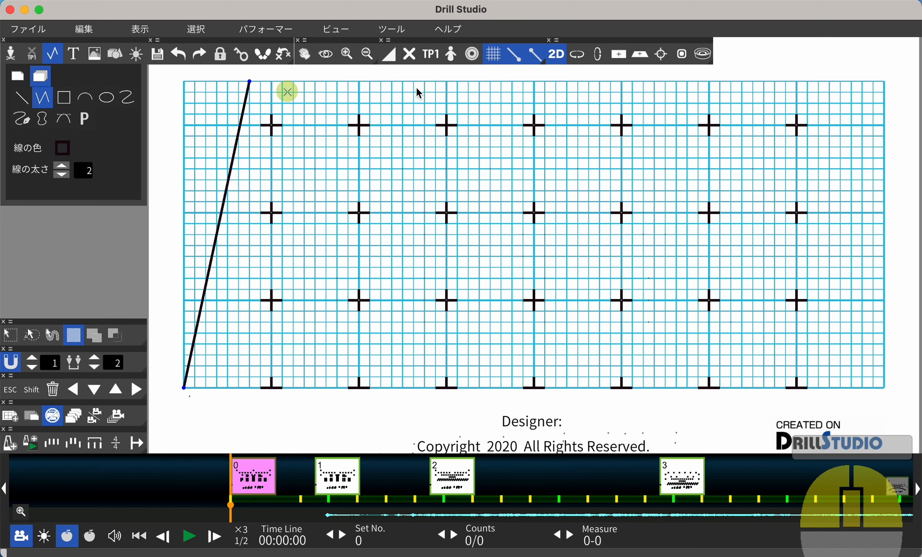
pyautogui.click(819, 82)
pyautogui.click(884, 388)
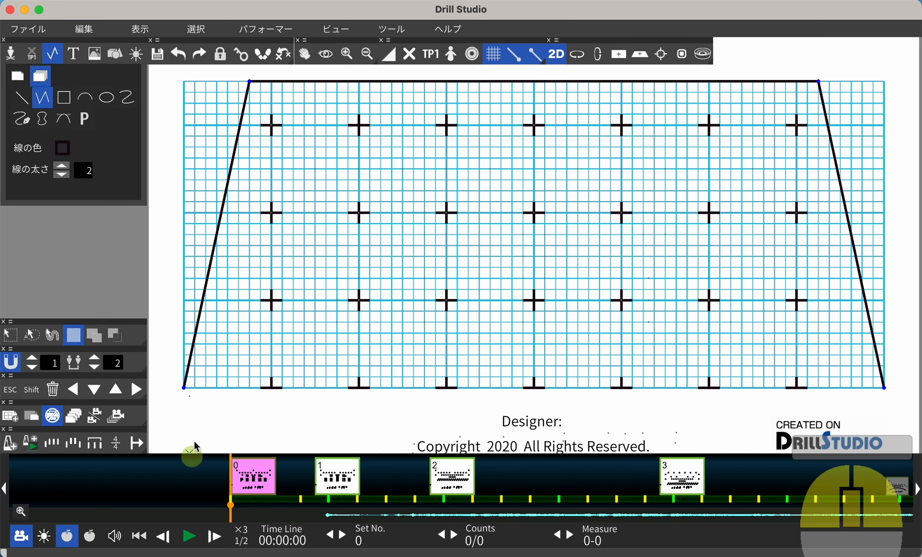
pyautogui.scroll(3, 195, 411)
pyautogui.moveTo(191, 403); pyautogui.dragTo(498, 325, button='middle')
pyautogui.scroll(4, 547, 366)
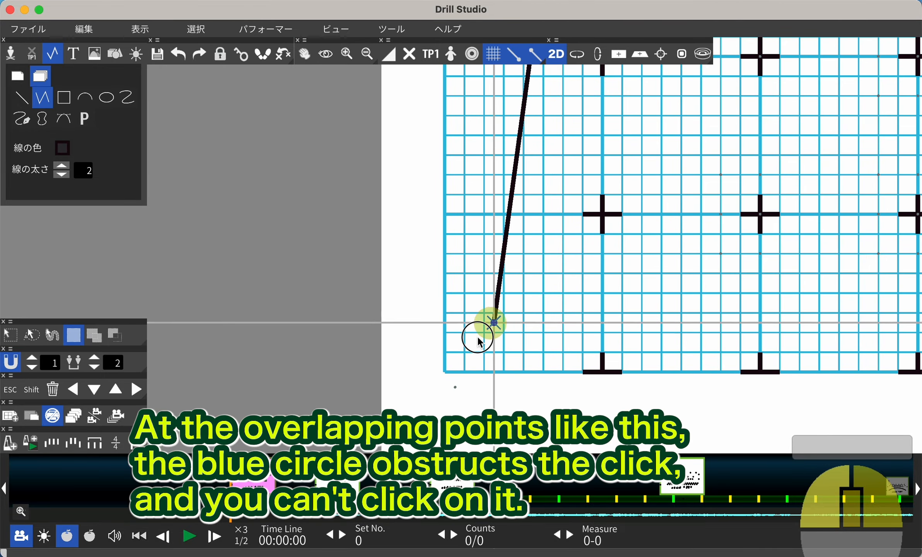
pyautogui.click(445, 373)
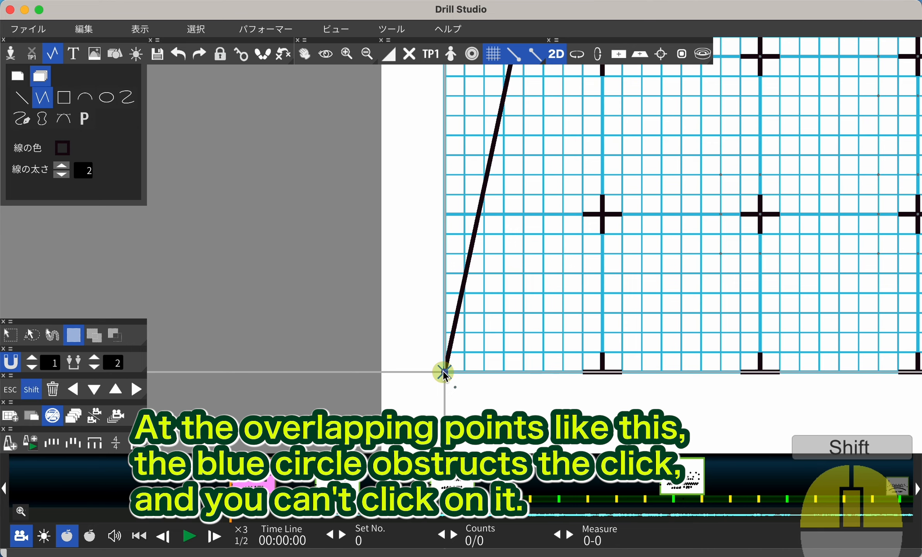
pyautogui.keyDown('shift'); pyautogui.click(443, 372); pyautogui.keyUp('shift')
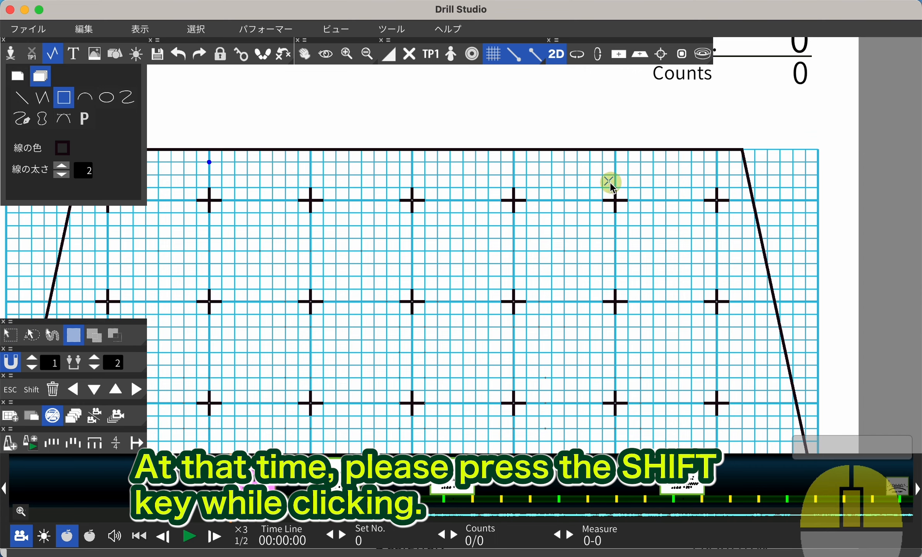
# Complete a rectangle 32 cells wide and two cells high near the field's upper edge and set its line thickness to 1.5.
pyautogui.click(615, 188)
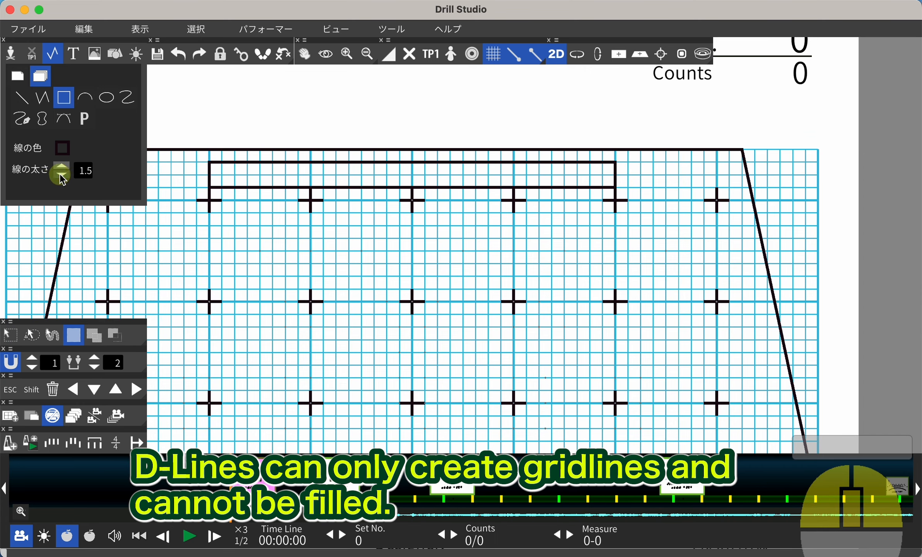
pyautogui.press('Escape')
pyautogui.click(208, 166)
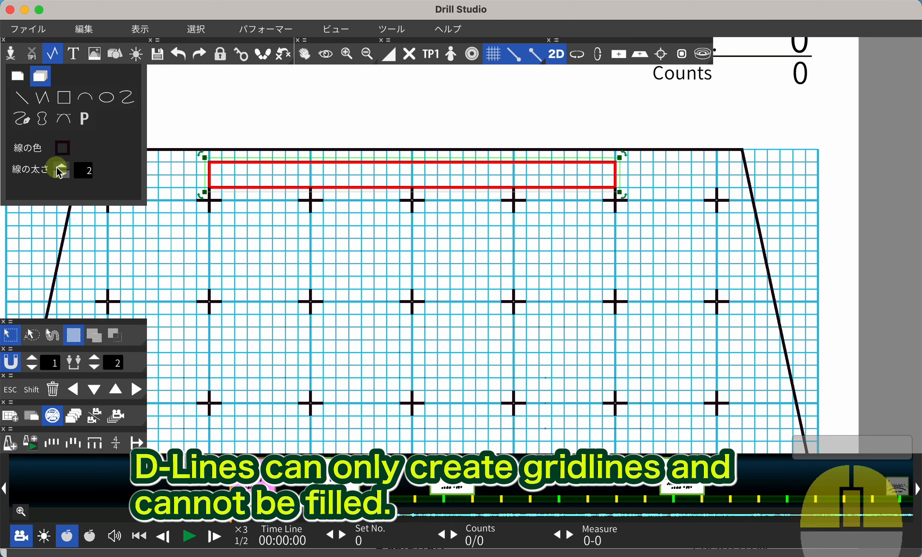
pyautogui.click(61, 173)
pyautogui.click(191, 189)
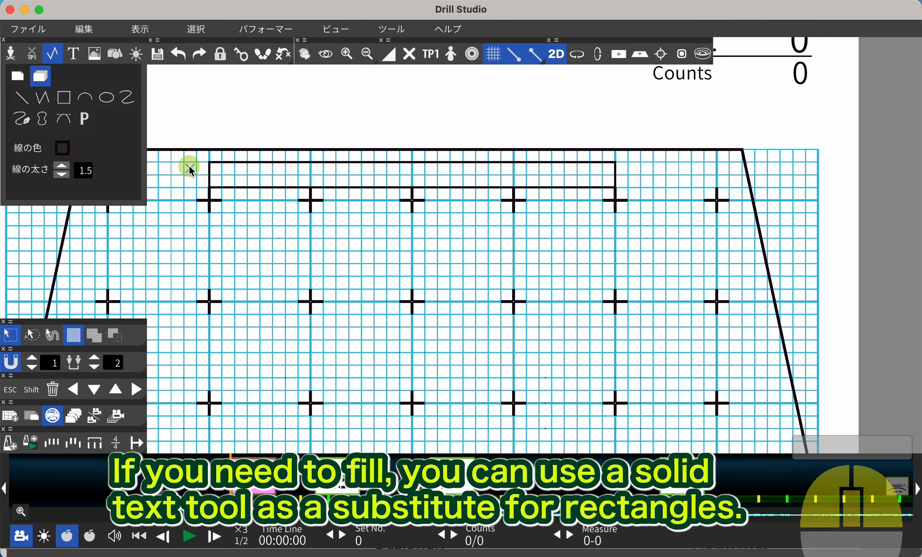
# Cover the rectangle with an empty text box and set the box's background colour to blue.
pyautogui.click(73, 54)
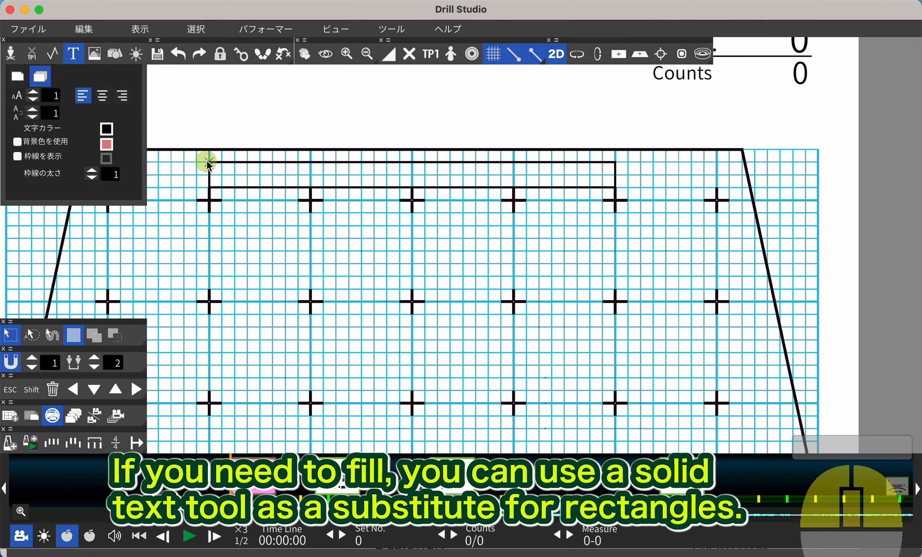
pyautogui.moveTo(208, 160); pyautogui.dragTo(615, 190)
pyautogui.click(107, 145)
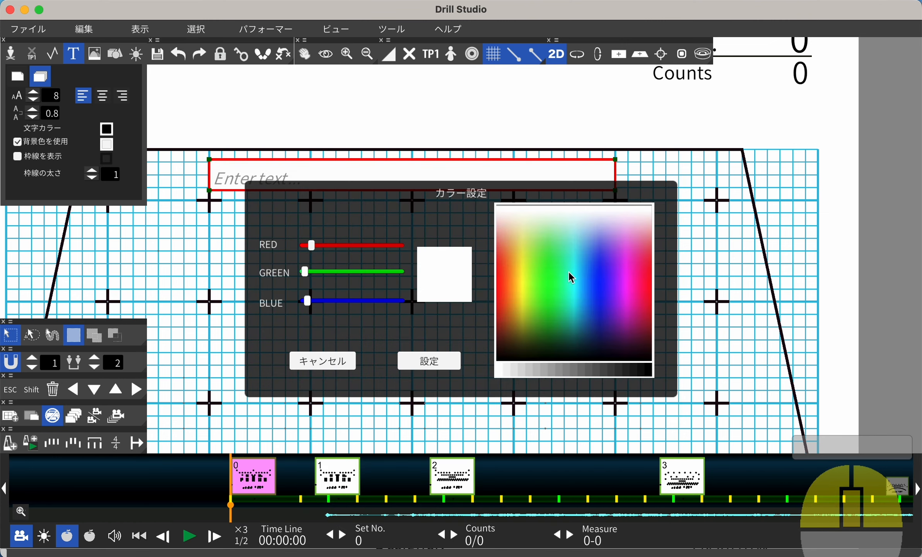
pyautogui.click(598, 295)
pyautogui.click(440, 359)
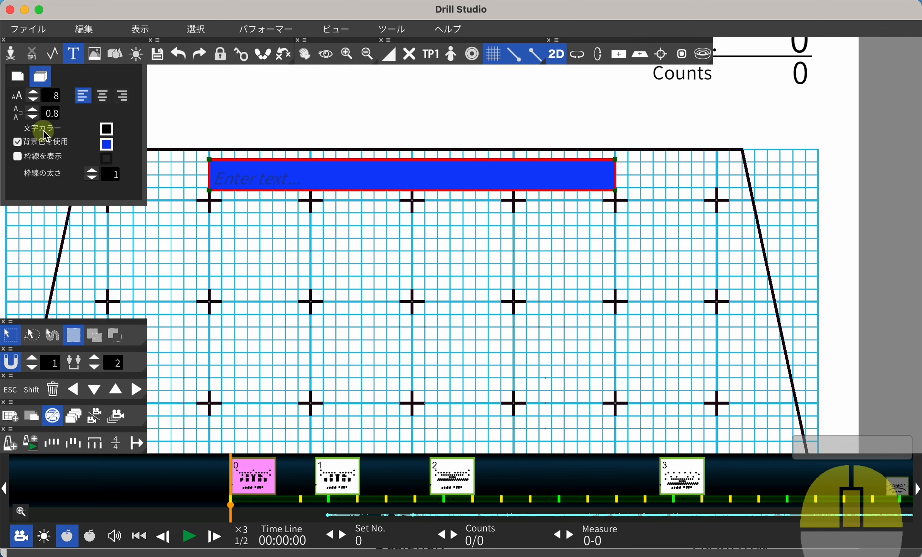
pyautogui.click(191, 177)
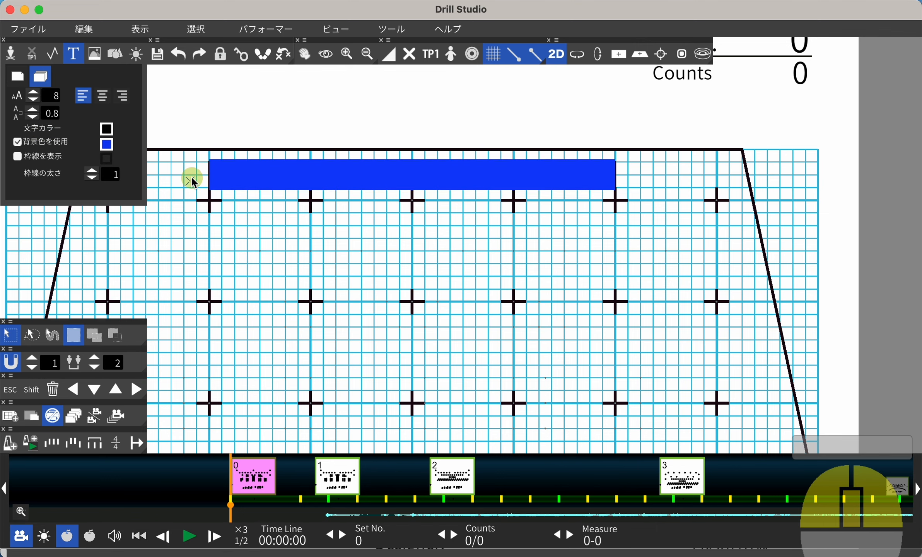
# Switch to Stage mode, select all D-lines on the stage and delete them.
pyautogui.click(685, 46)
pyautogui.click(703, 53)
pyautogui.moveTo(208, 211); pyautogui.dragTo(668, 435)
pyautogui.click(52, 388)
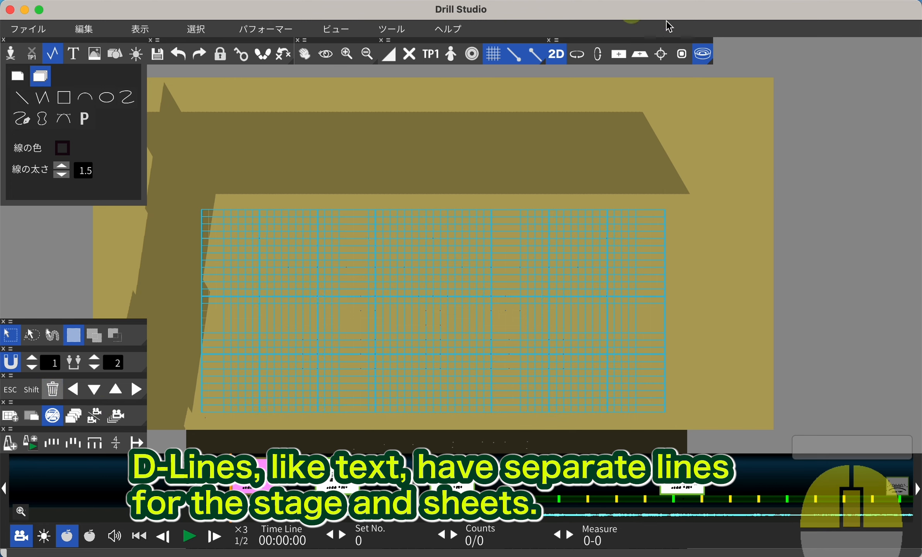
# Copy all D-lines from the sheet, paste them in Stage mode and set their line colour to white.
pyautogui.click(705, 54)
pyautogui.moveTo(173, 200)
pyautogui.mouseDown()
pyautogui.moveTo(369, 317)
pyautogui.moveTo(635, 420)
pyautogui.moveTo(682, 421)
pyautogui.mouseUp()
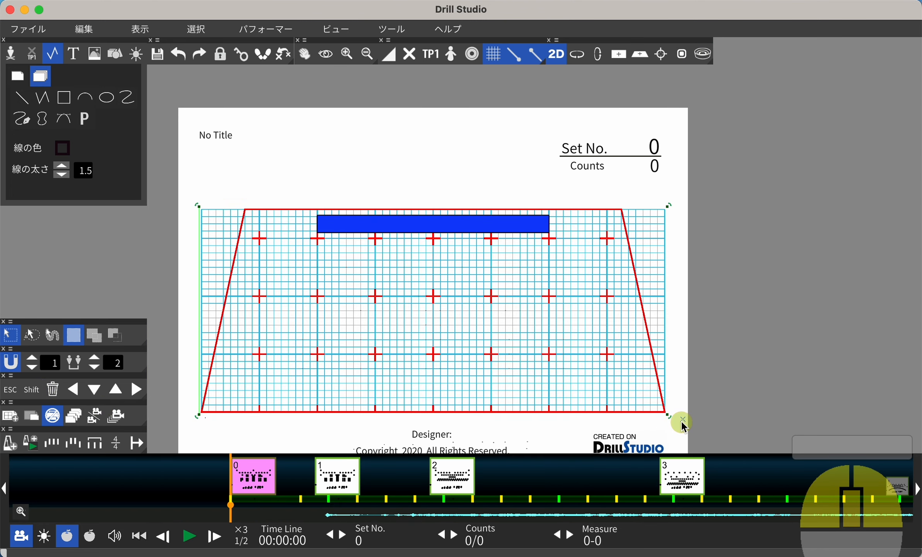
pyautogui.click(703, 54)
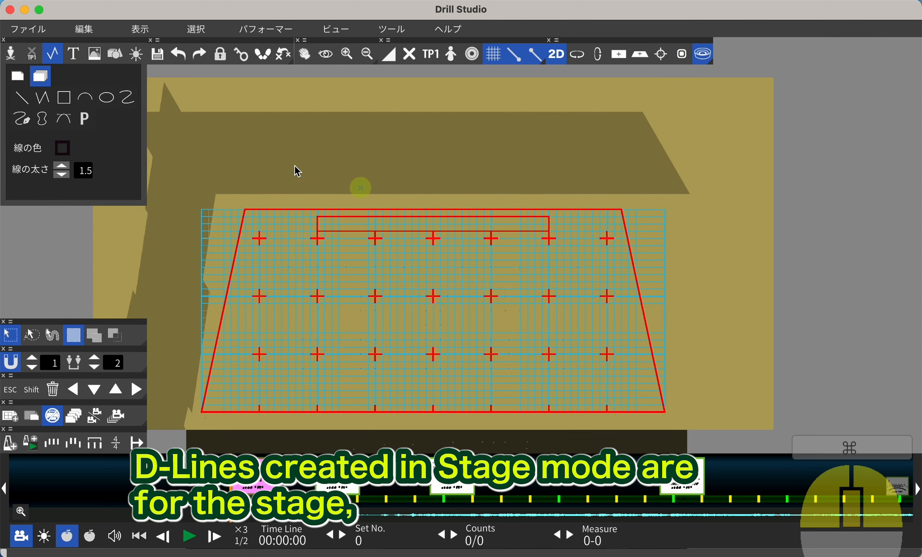
pyautogui.click(65, 149)
pyautogui.click(567, 210)
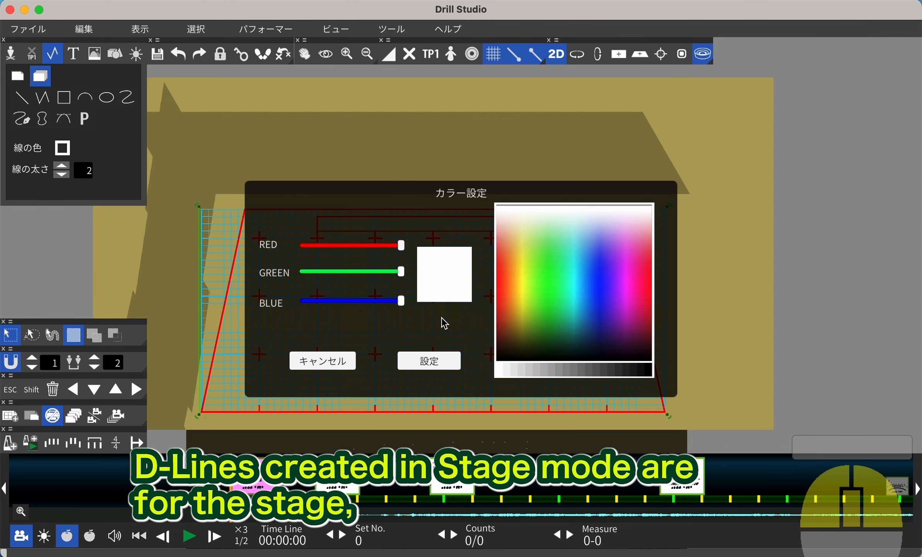
pyautogui.click(433, 360)
# Delete the outer frame polyline from the stage and view the stage in 3D.
pyautogui.click(285, 210)
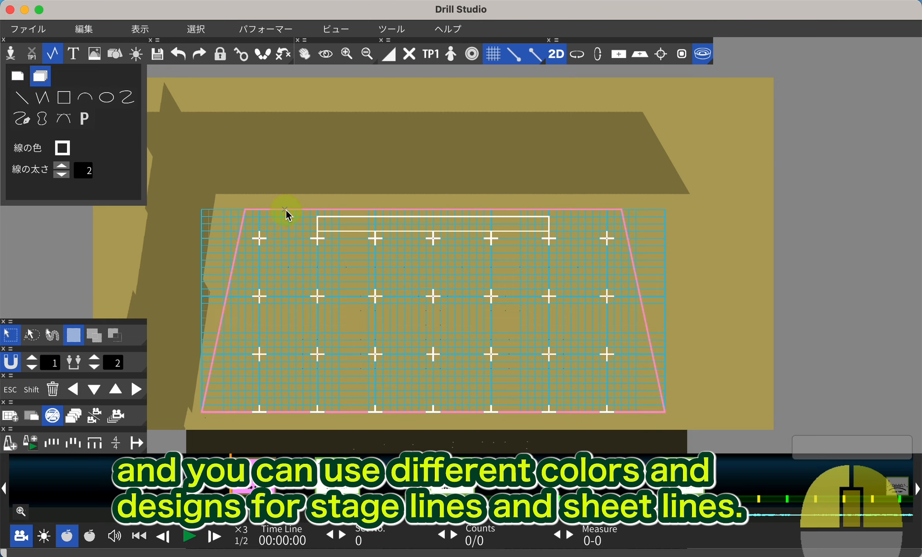
pyautogui.click(53, 389)
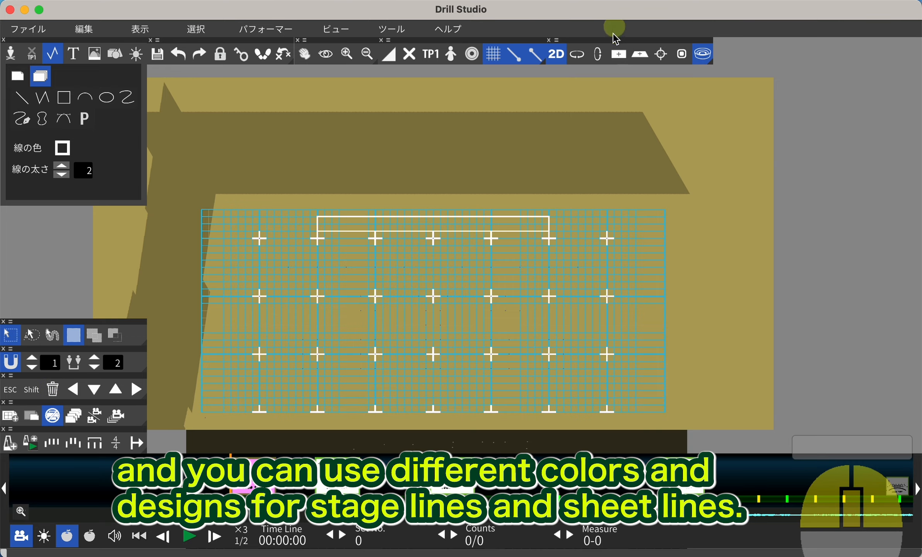
pyautogui.click(555, 53)
pyautogui.moveTo(918, 182)
pyautogui.mouseDown()
pyautogui.moveTo(398, 381)
pyautogui.moveTo(644, 360)
pyautogui.mouseUp()
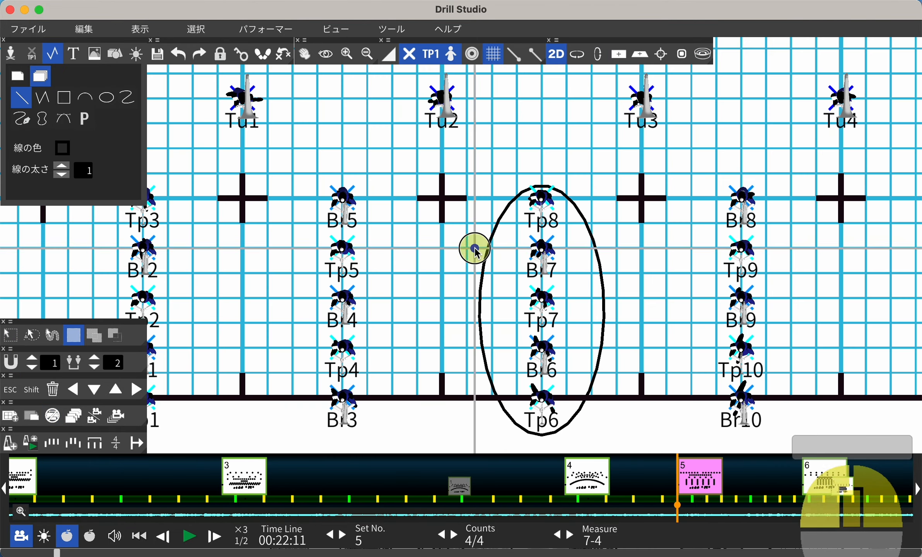
# Finish the callout arrow pointing at the ellipse around Tp6 to Tp8 and add a text box at its tail reading "1拍目に" and "ターン" on two lines.
pyautogui.moveTo(475, 248); pyautogui.dragTo(483, 263)
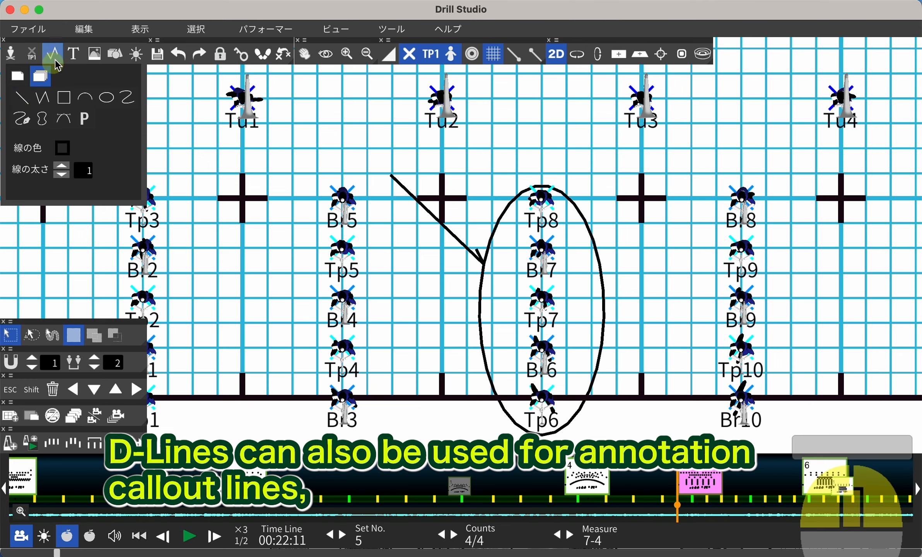
pyautogui.click(73, 53)
pyautogui.moveTo(313, 128); pyautogui.dragTo(494, 159)
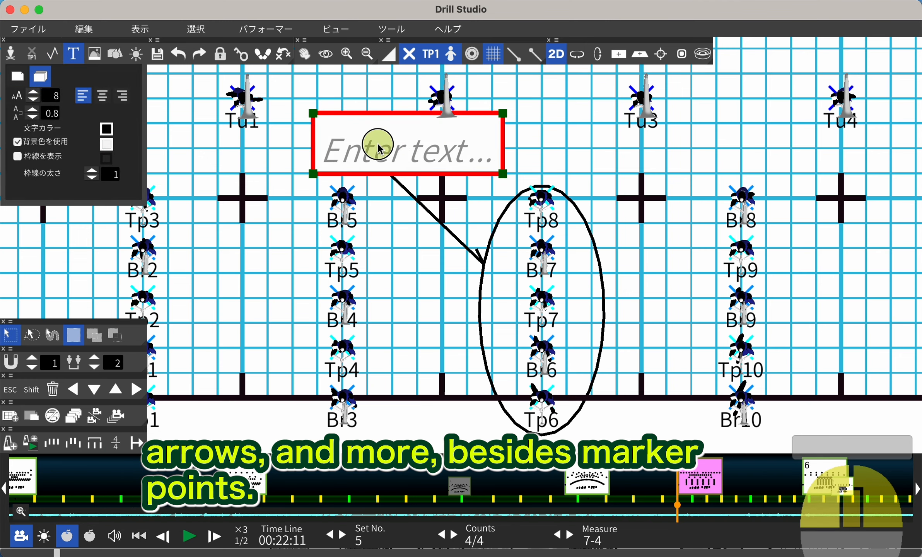
pyautogui.write('この')
pyautogui.press('BackSpace')
pyautogui.press('BackSpace')
pyautogui.write('1拍目に')
pyautogui.press('Return')
pyautogui.write('たーン')
pyautogui.press('Return')
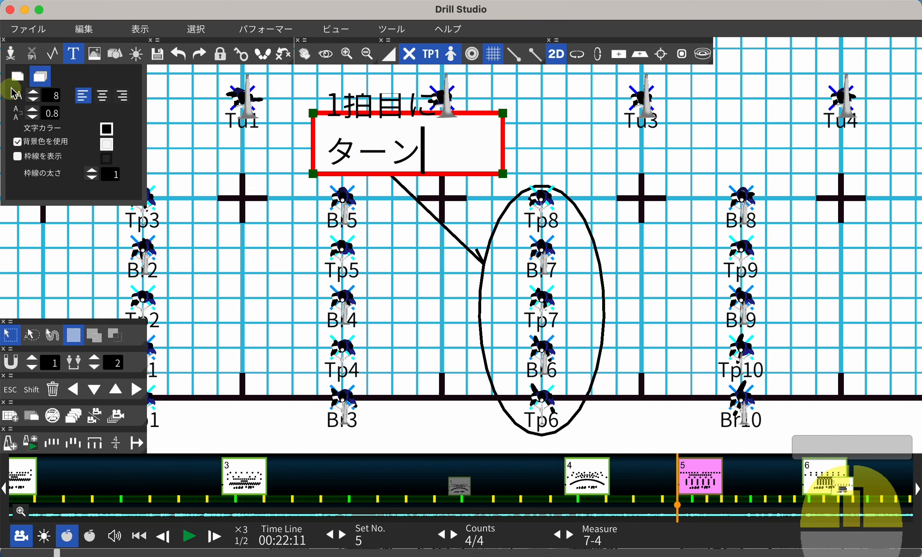
# Set the text size of the callout "1拍目にターン" to 5.
pyautogui.click(33, 99)
pyautogui.click(33, 101)
pyautogui.click(32, 100)
pyautogui.click(32, 101)
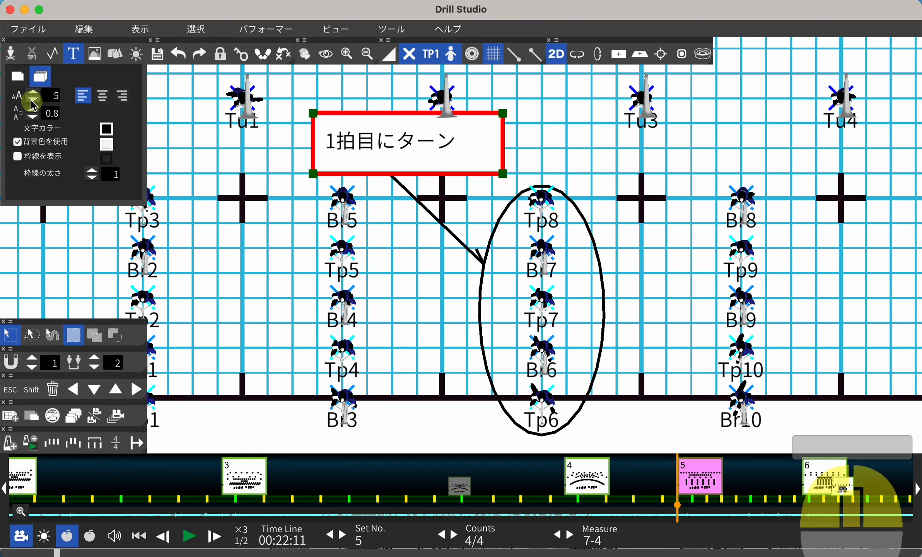
# Turn off the callout text's background colour and move the text box down toward the arrow's tail.
pyautogui.click(33, 145)
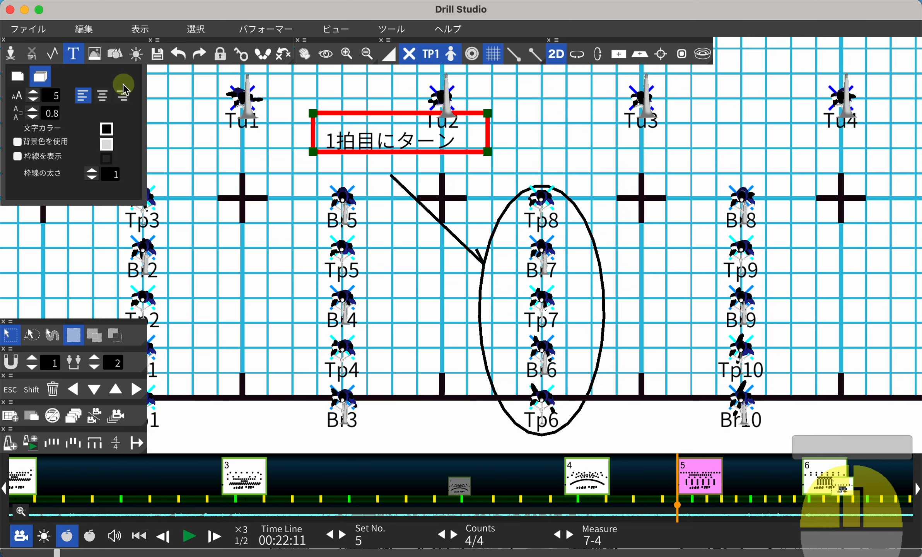
pyautogui.moveTo(341, 143); pyautogui.dragTo(276, 164)
pyautogui.click(541, 271)
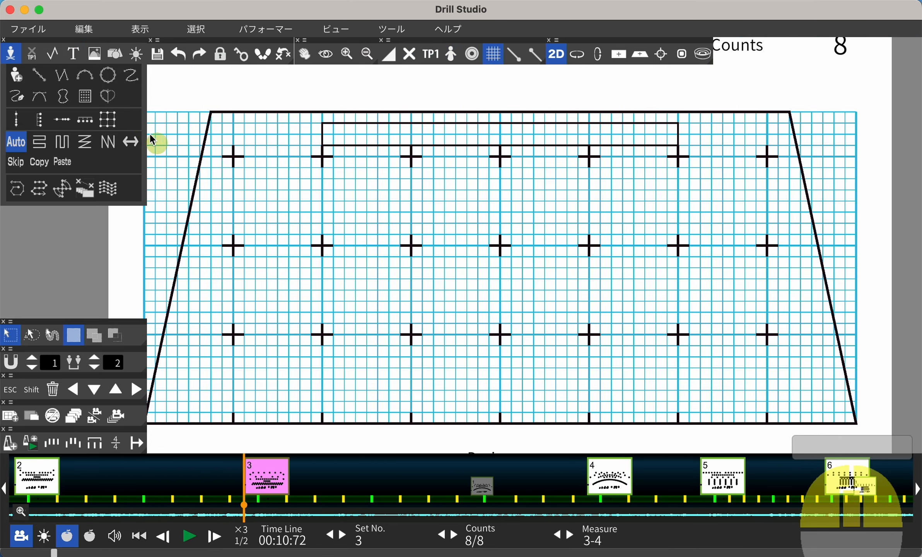
# Draw an image box in the middle of the set 3 field and load 25886308_m.jpg into it.
pyautogui.click(91, 54)
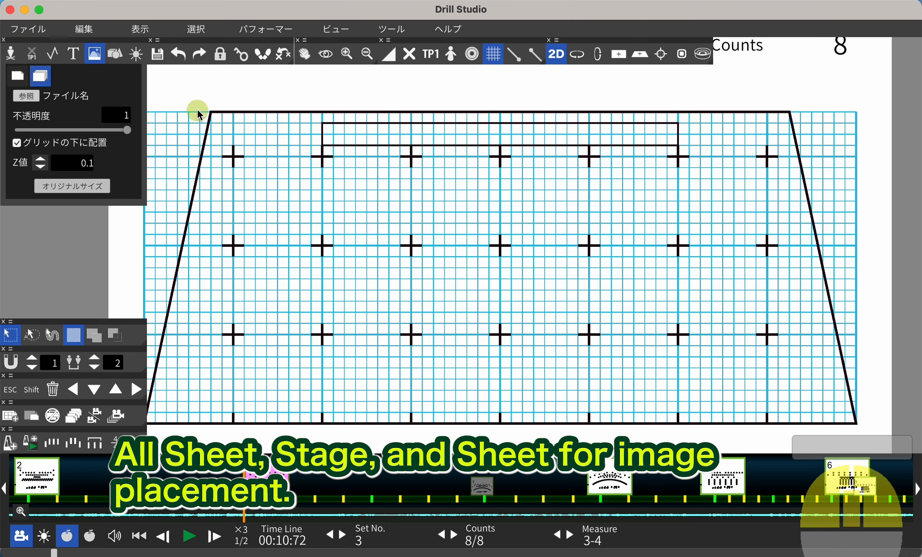
pyautogui.click(379, 202)
pyautogui.moveTo(380, 201); pyautogui.dragTo(614, 350)
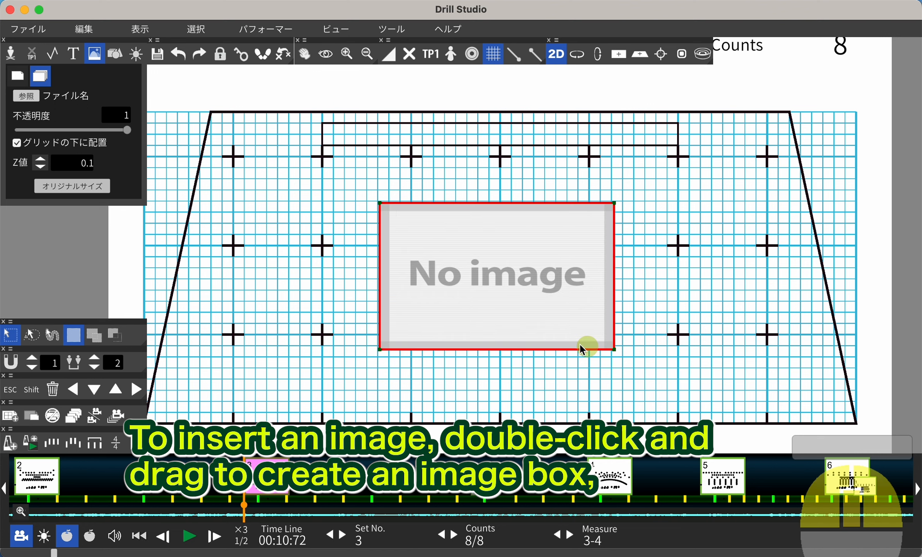
pyautogui.click(27, 97)
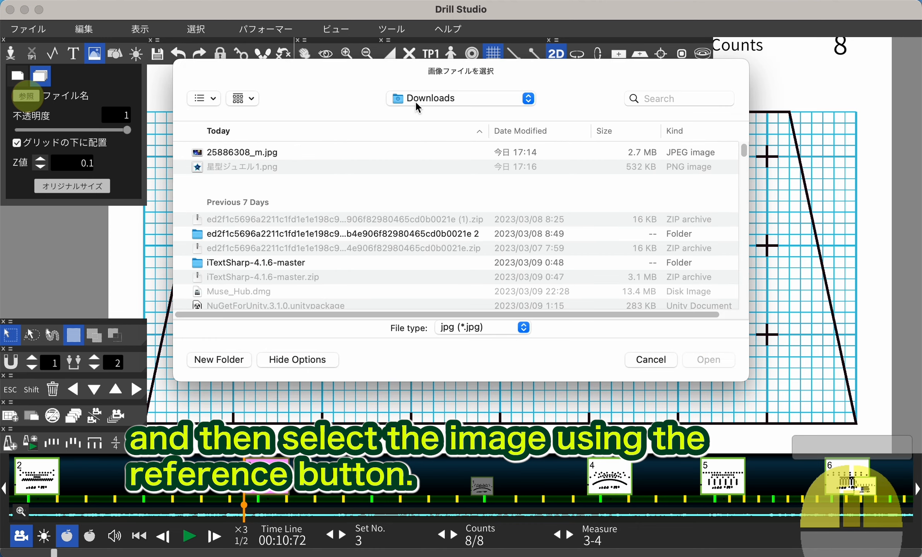
pyautogui.click(250, 153)
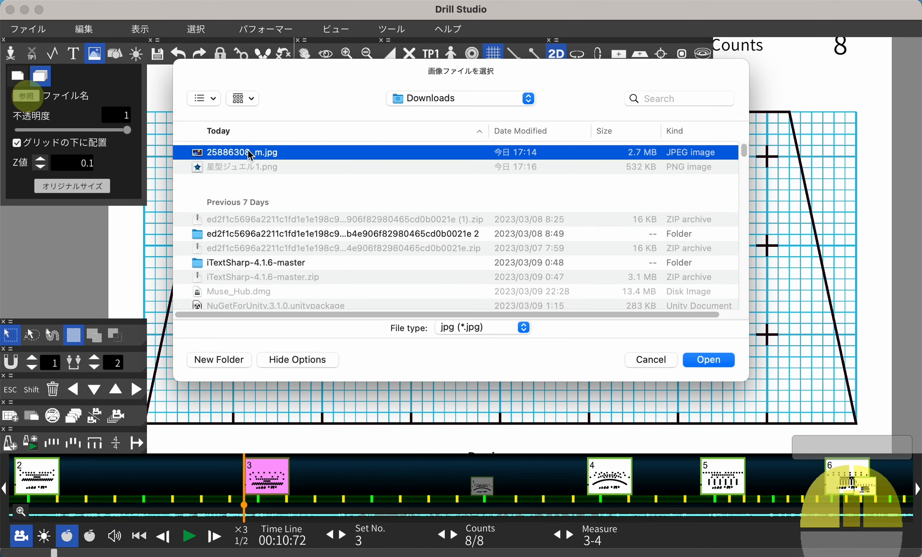
pyautogui.doubleClick(250, 153)
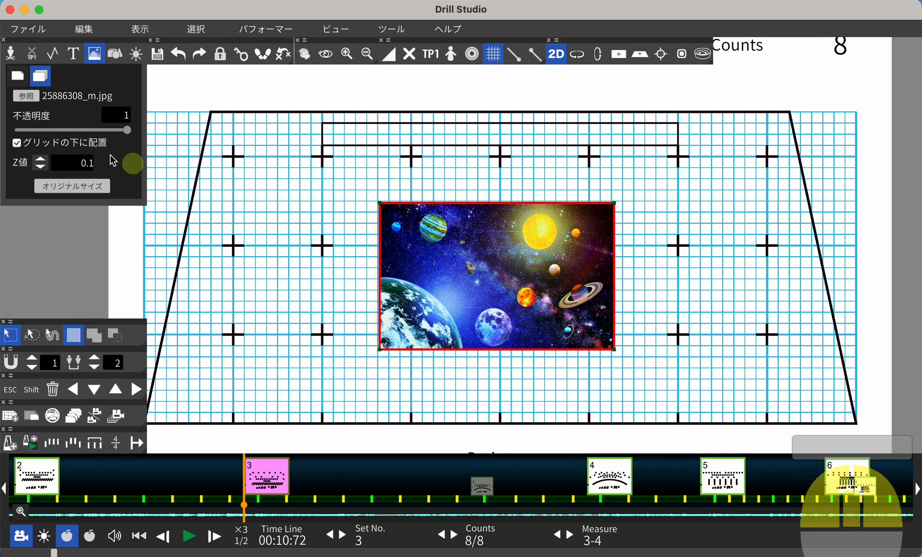
# Draw a second image box to the left of the space image and load the PNG file 星型ジュエル1.png into it.
pyautogui.moveTo(221, 215)
pyautogui.mouseDown()
pyautogui.moveTo(261, 264)
pyautogui.moveTo(362, 339)
pyautogui.mouseUp()
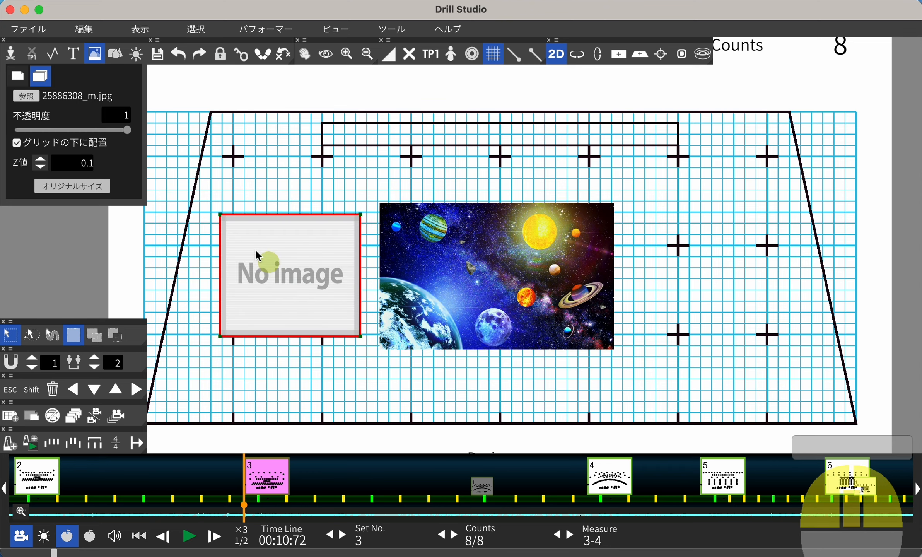
pyautogui.click(32, 95)
pyautogui.click(511, 331)
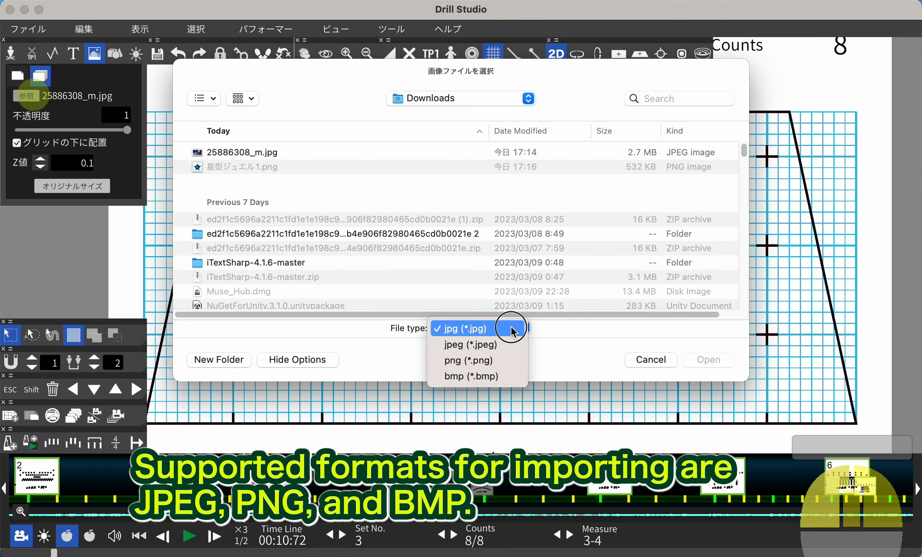
pyautogui.click(502, 357)
pyautogui.doubleClick(240, 173)
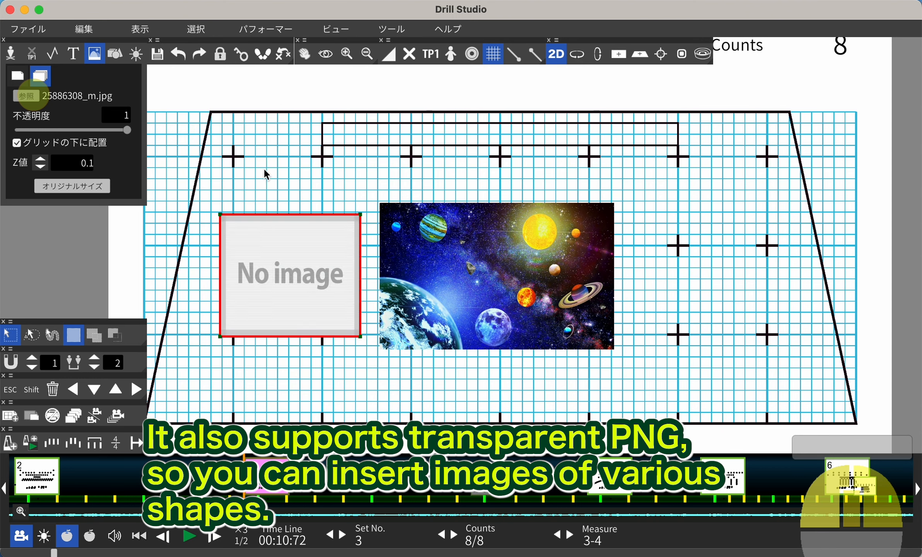
pyautogui.click(288, 301)
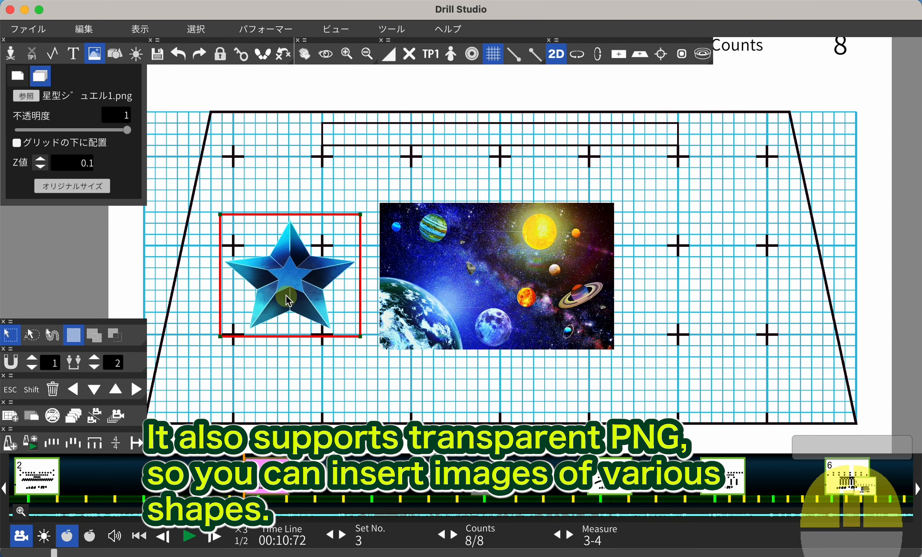
# Try lowering the space image's opacity to 0.2983 and toggling the star image's placement beneath the grid.
pyautogui.click(448, 250)
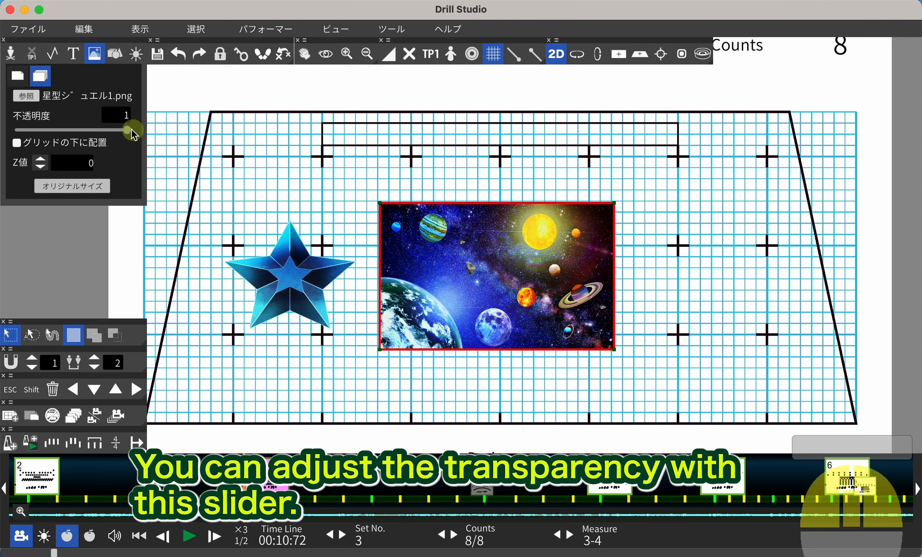
pyautogui.moveTo(129, 130); pyautogui.dragTo(52, 130)
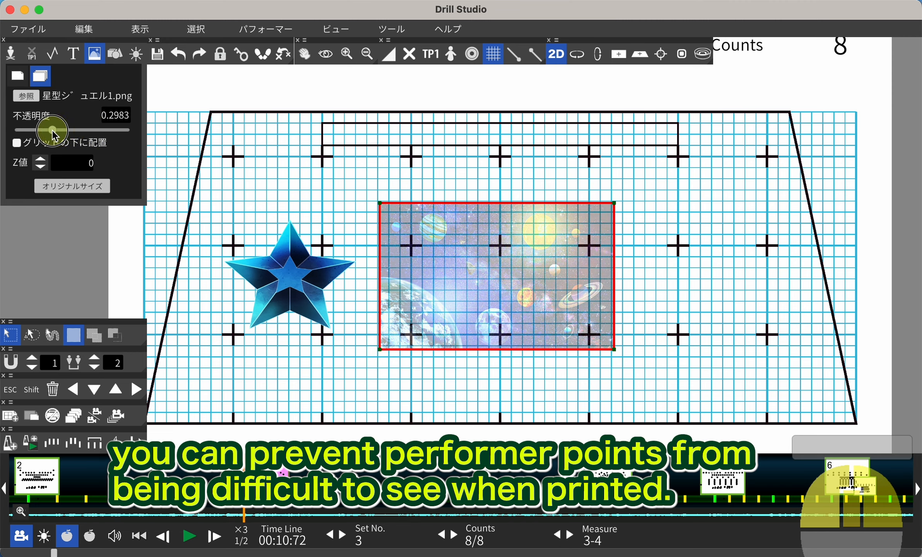
pyautogui.click(253, 188)
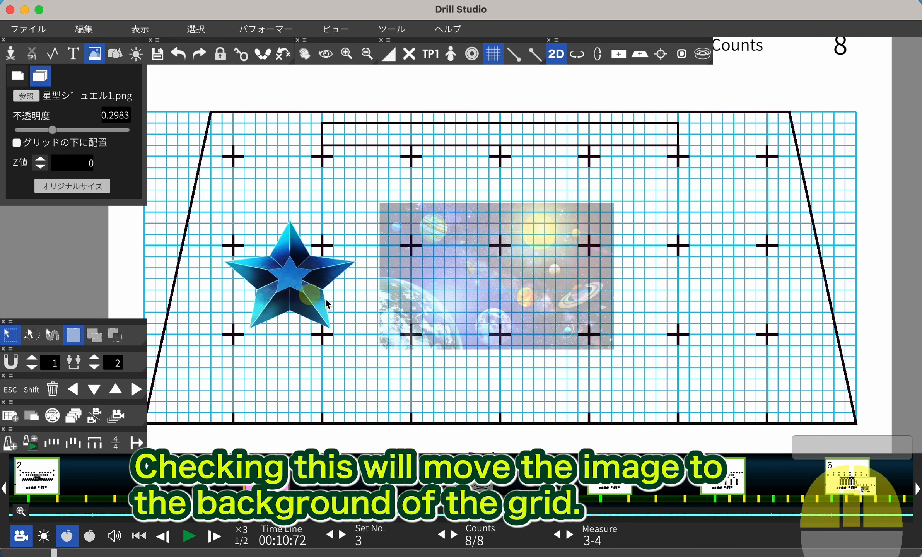
pyautogui.click(309, 294)
pyautogui.click(68, 144)
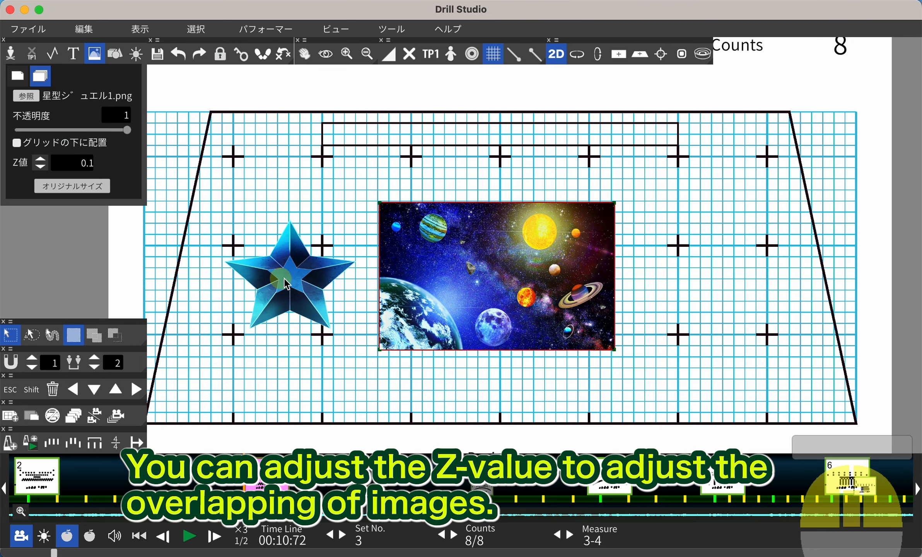
# Move the star over the space image's left edge and step its Z value down and back up to 0.12.
pyautogui.moveTo(285, 279); pyautogui.dragTo(352, 279)
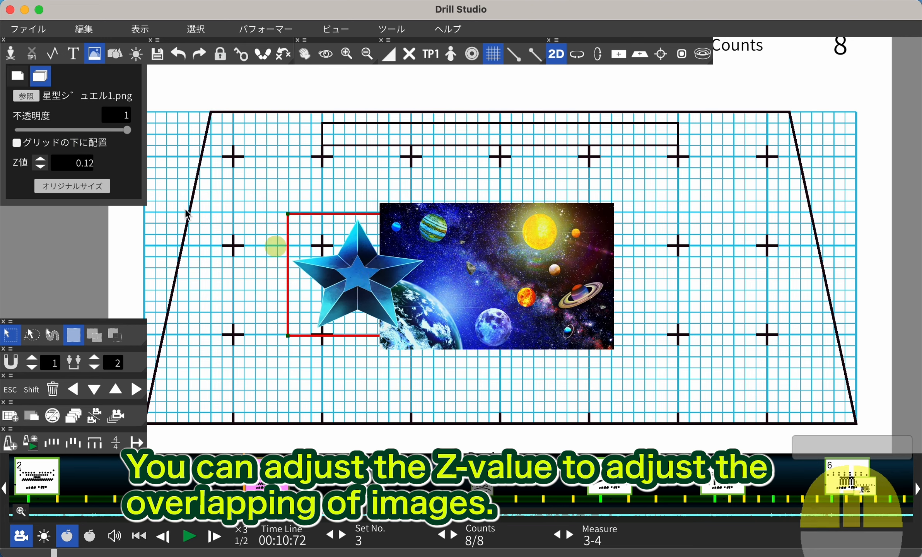
pyautogui.click(41, 169)
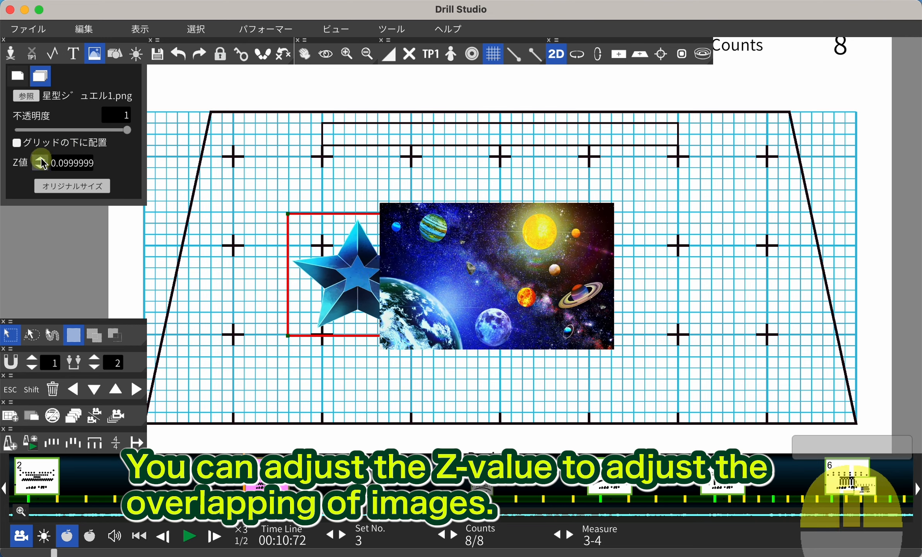
pyautogui.click(41, 160)
pyautogui.click(41, 170)
pyautogui.click(42, 161)
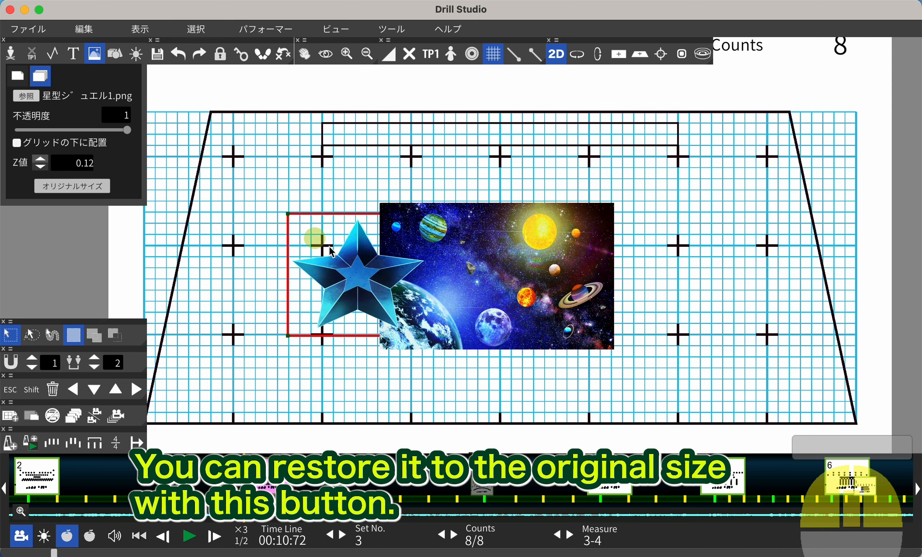
# Restore the star image to its original size and show the whole sheet.
pyautogui.click(92, 187)
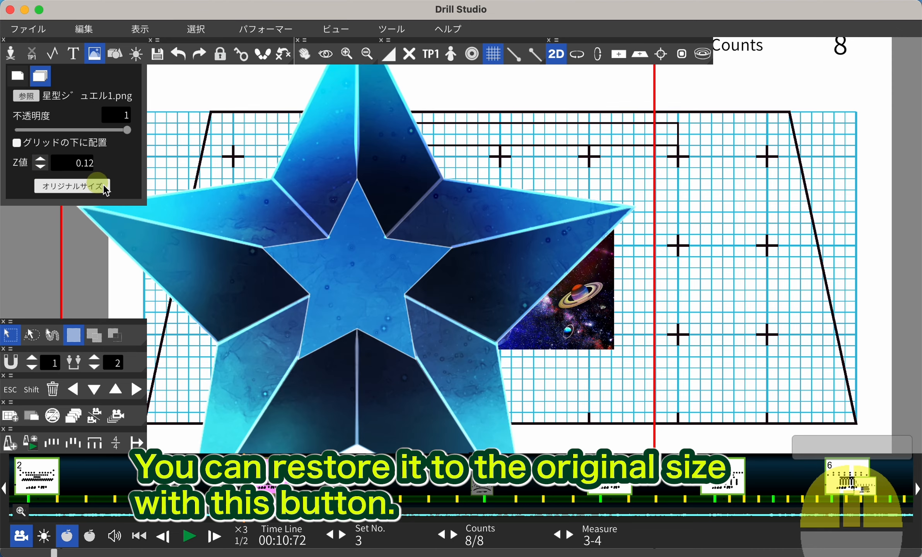
pyautogui.scroll(-5, 294, 265)
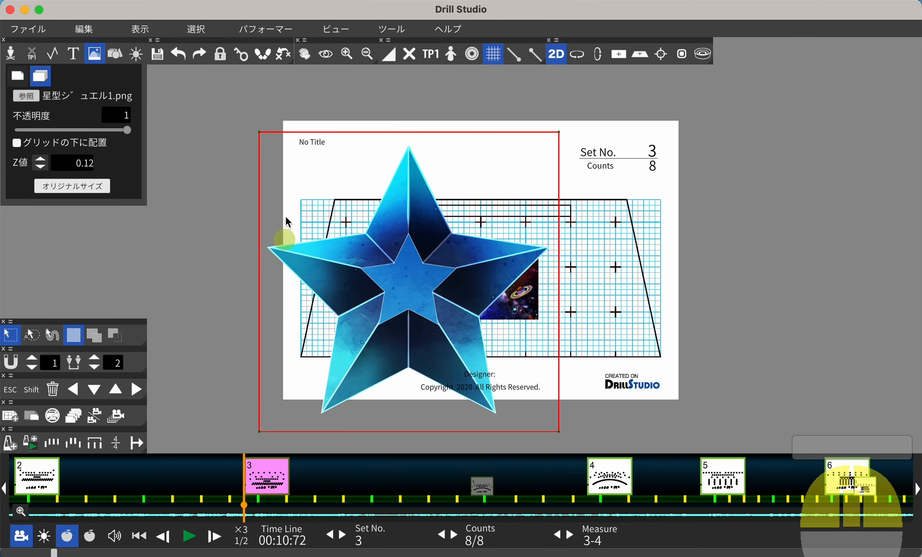
# Scale the star image down proportionally from its upper-left corner and place it to the right of the space image.
pyautogui.press('shift')
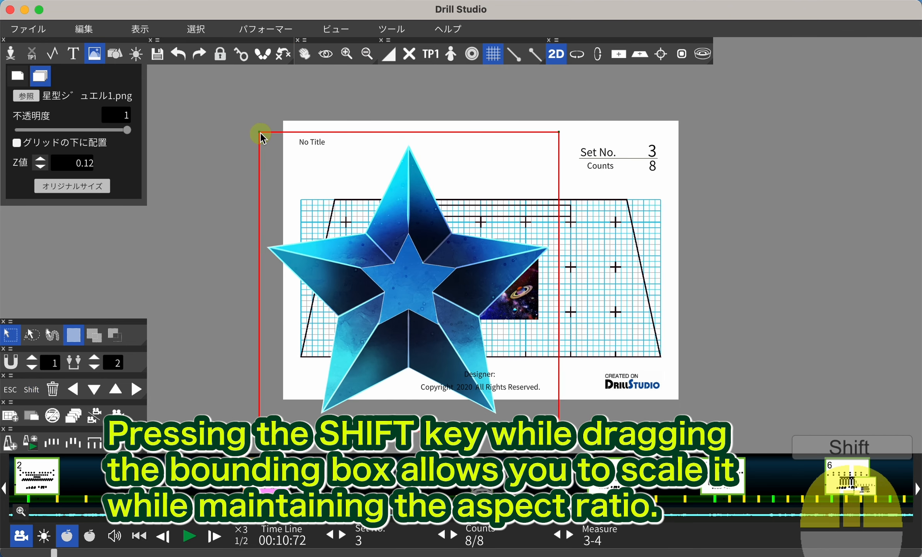
pyautogui.keyDown('shift'); pyautogui.moveTo(260, 132); pyautogui.dragTo(489, 354); pyautogui.keyUp('shift')
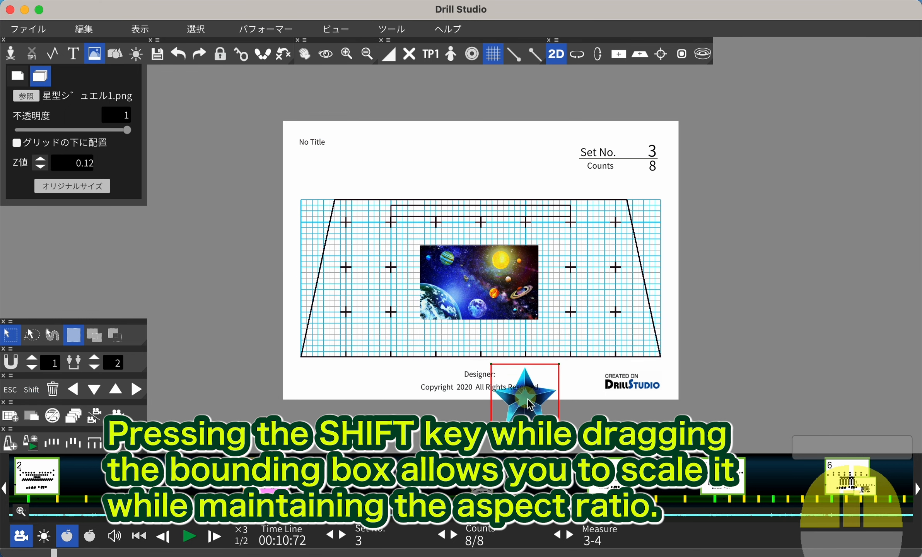
pyautogui.moveTo(531, 391); pyautogui.dragTo(605, 285)
# Copy the two stars and the space image from the sheet, paste them in Stage mode and view the stage in 3D.
pyautogui.moveTo(319, 231); pyautogui.dragTo(659, 356)
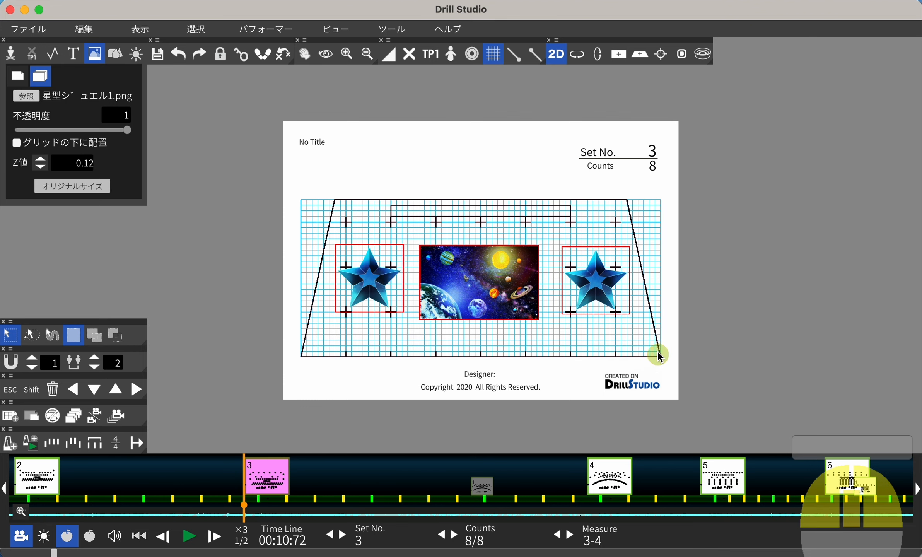
pyautogui.click(710, 60)
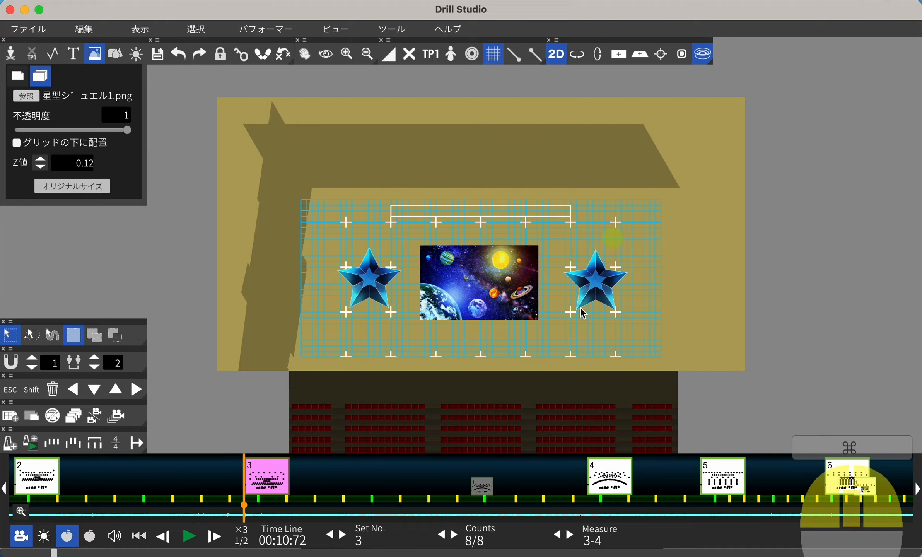
pyautogui.click(560, 60)
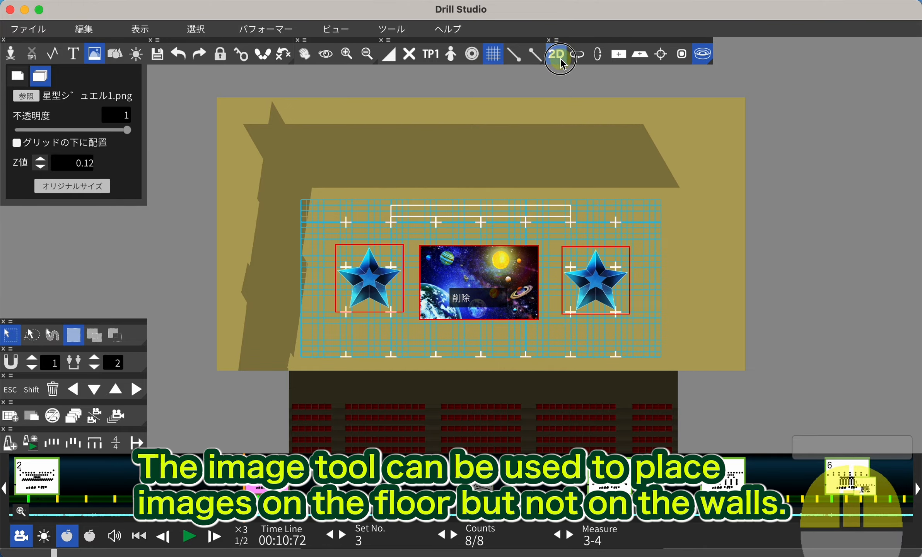
pyautogui.moveTo(506, 421); pyautogui.dragTo(393, 328, button='right')
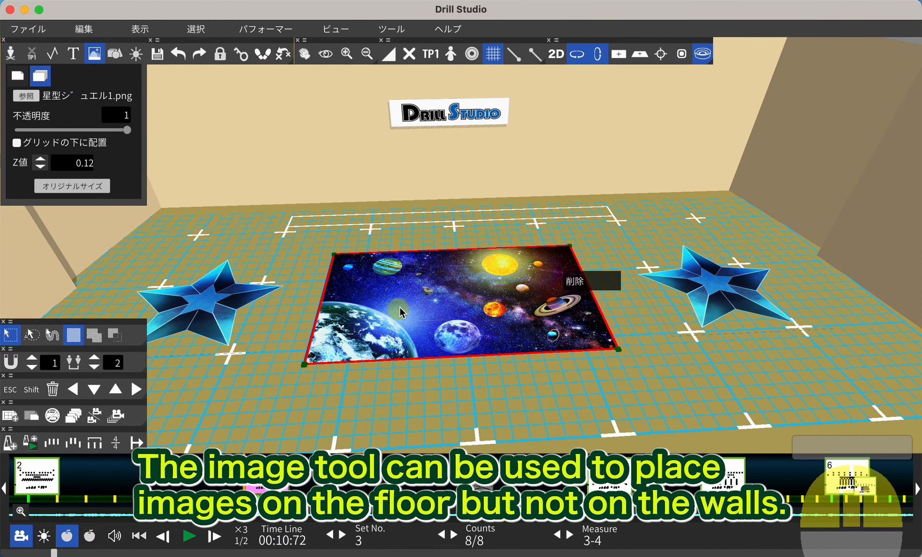
# Move the space image slightly across the stage floor toward the front and inspect the floor images from a higher angle.
pyautogui.click(300, 302)
pyautogui.moveTo(390, 311); pyautogui.dragTo(405, 328)
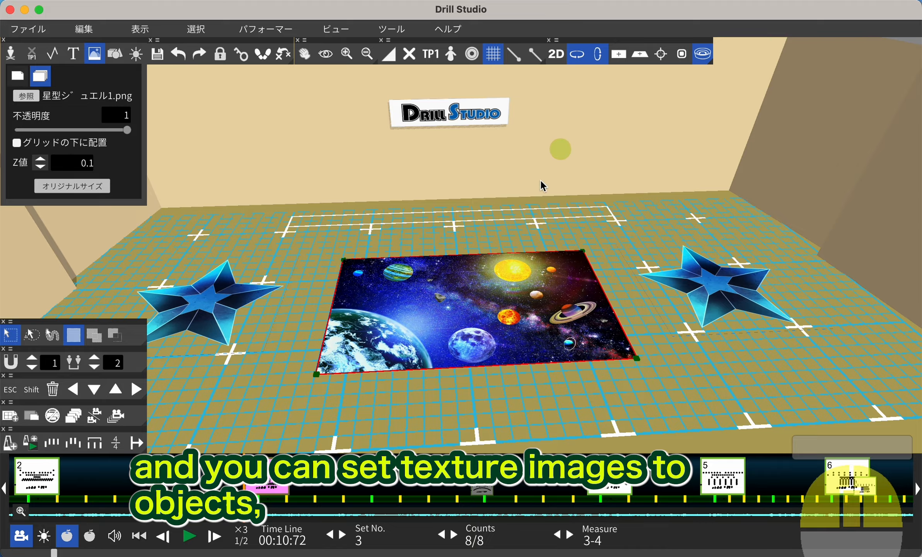
pyautogui.moveTo(393, 176); pyautogui.dragTo(382, 318, button='right')
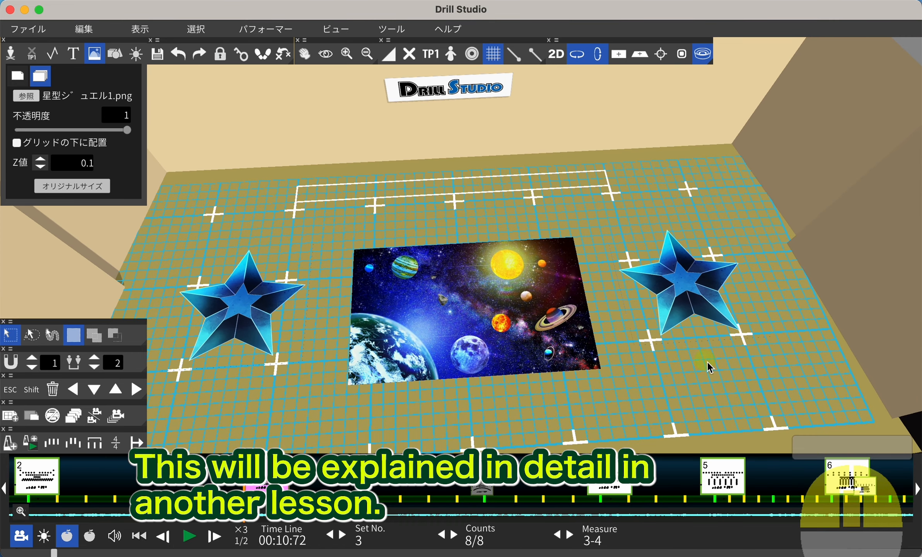
pyautogui.moveTo(708, 362); pyautogui.dragTo(696, 372, button='right')
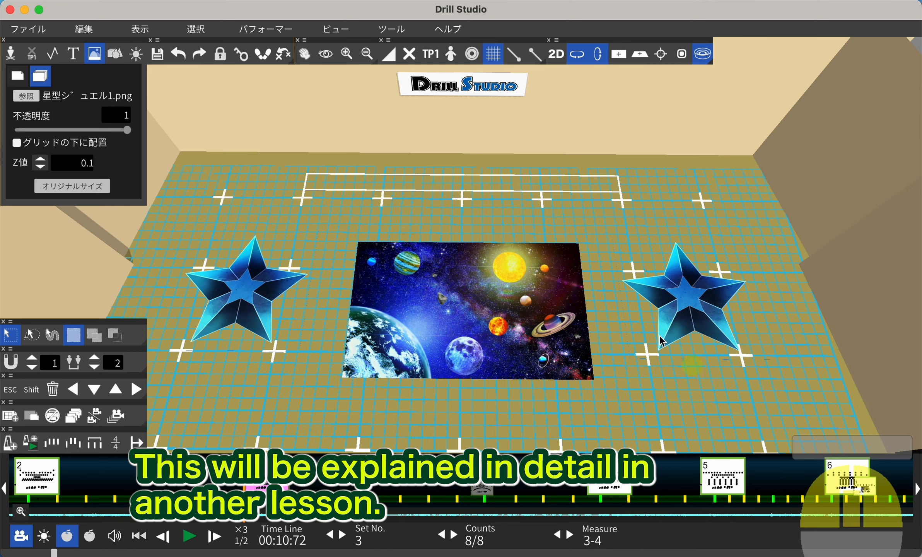
# Return to the sheet, set the space image's opacity to 0.4405 and place it beneath the grid.
pyautogui.click(704, 56)
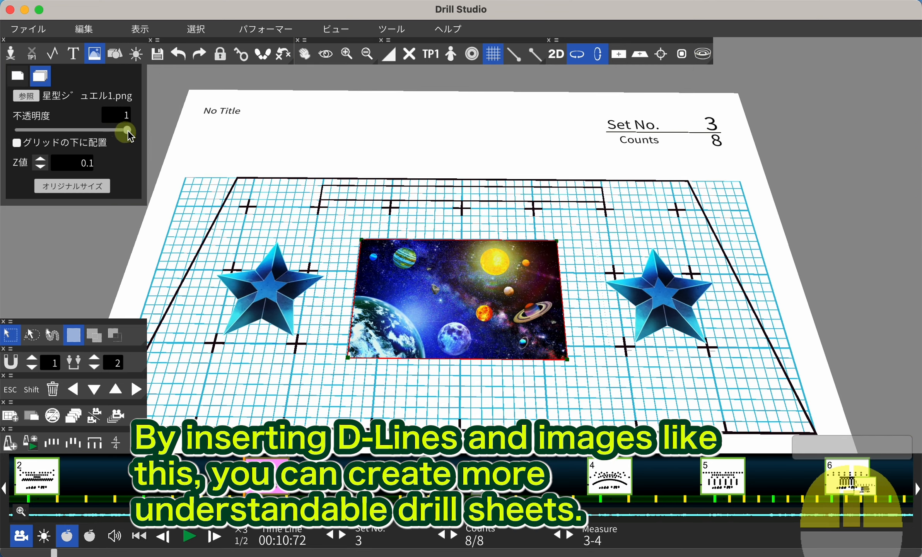
pyautogui.moveTo(128, 130); pyautogui.dragTo(66, 131)
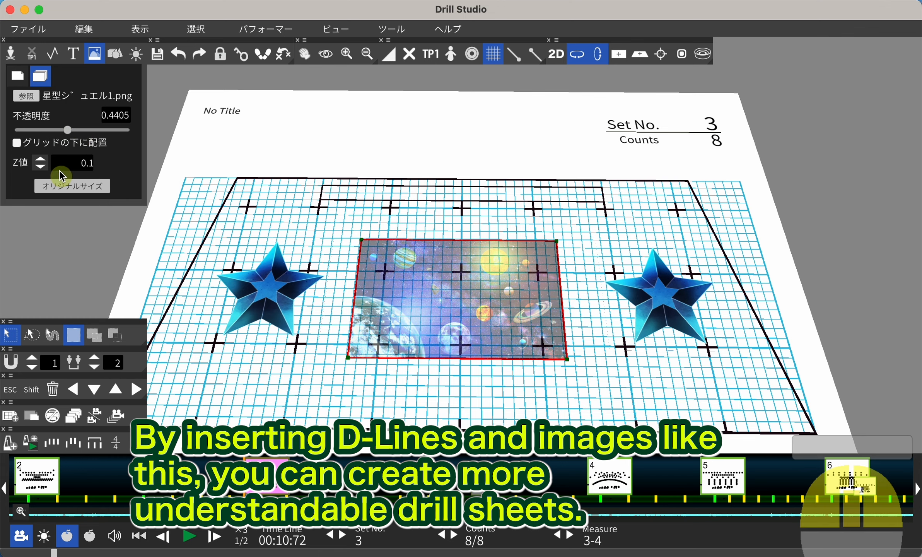
pyautogui.click(309, 241)
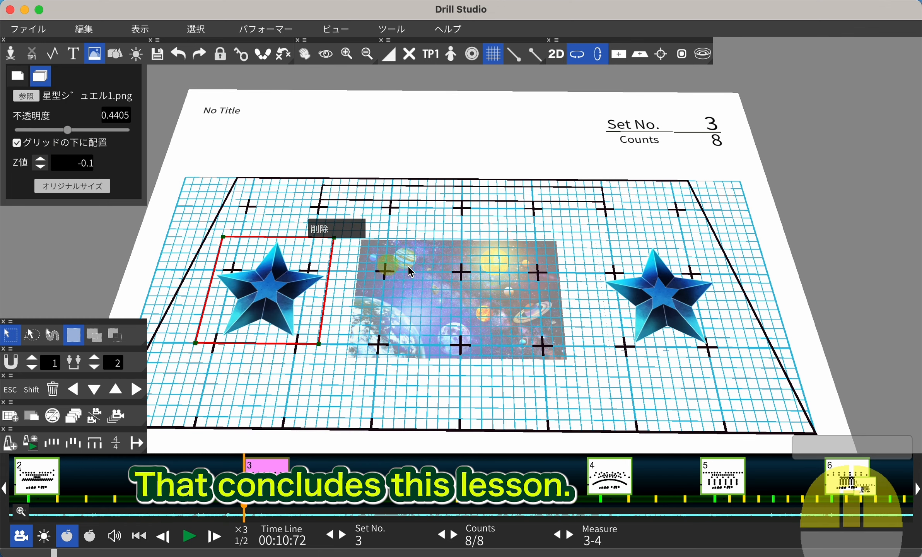